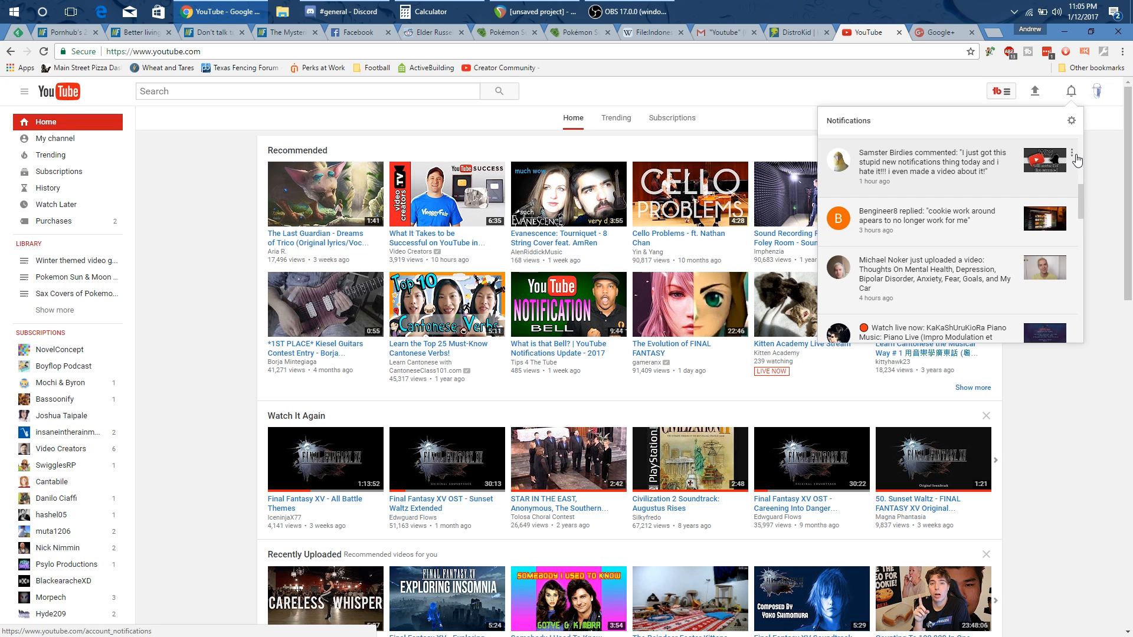
# View the Notifications page of the account settings in a separate tab, and close that tab
pyautogui.click(1096, 92)
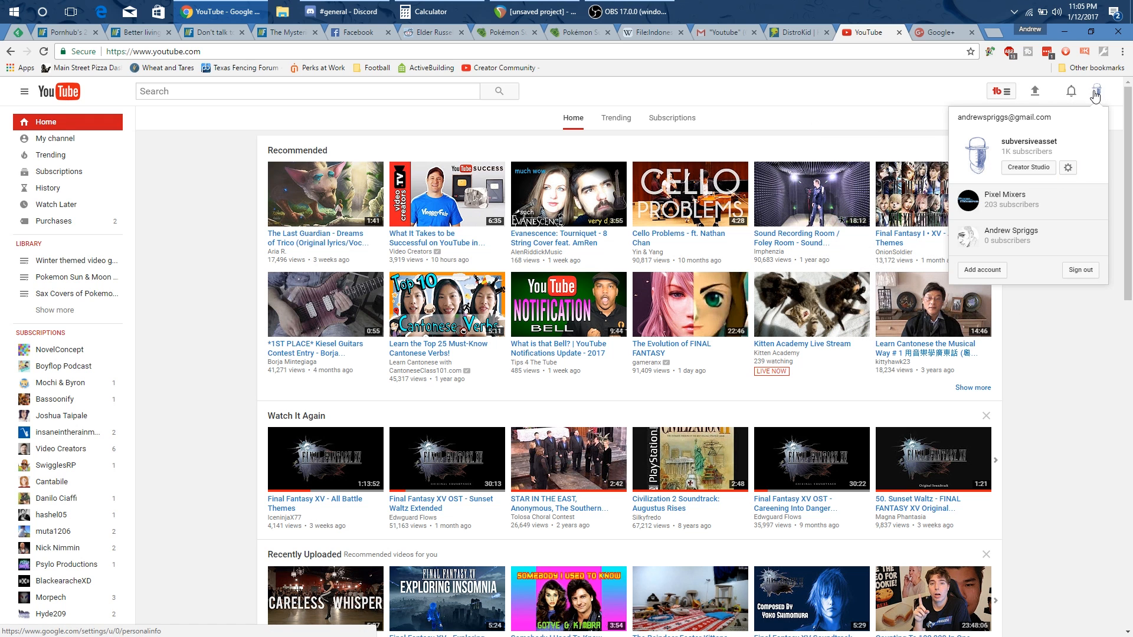
pyautogui.middleClick(1067, 168)
pyautogui.click(875, 30)
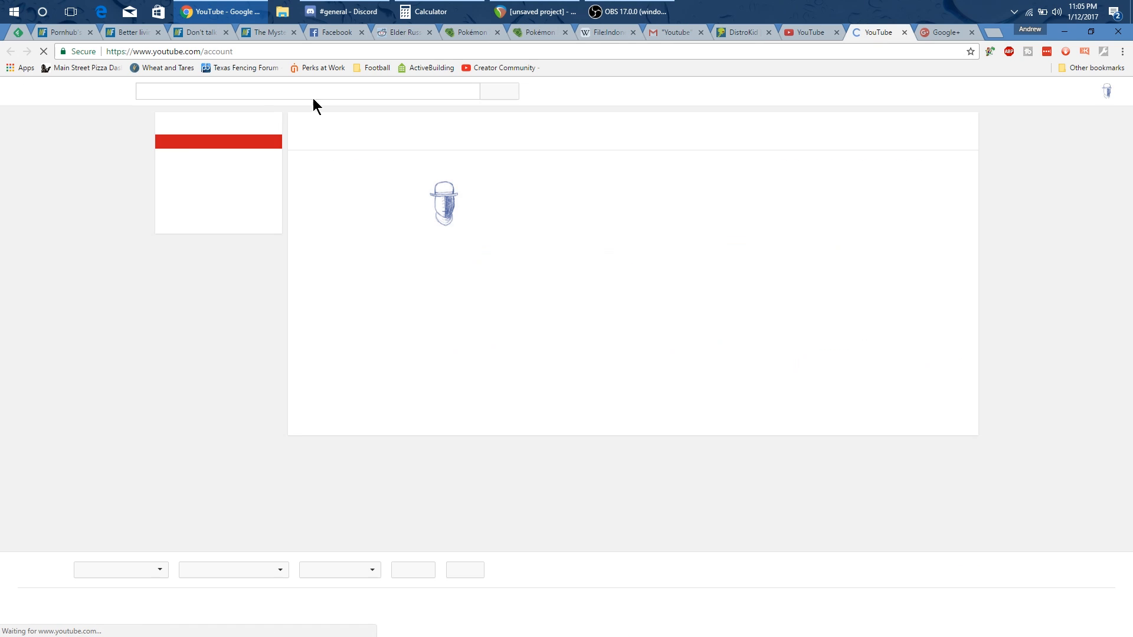
pyautogui.click(187, 184)
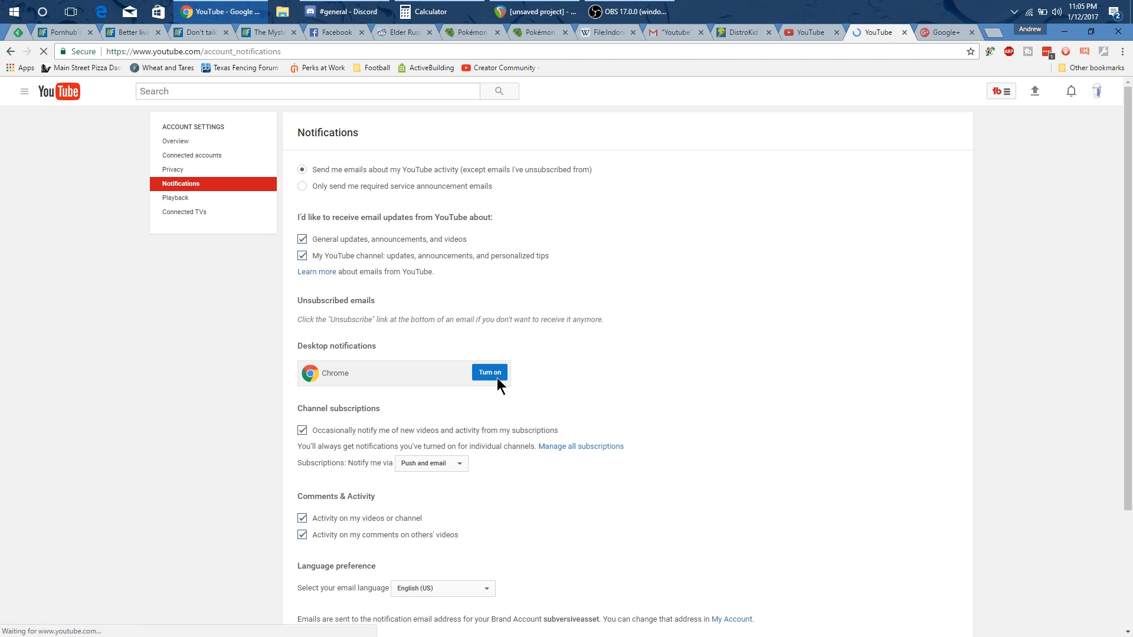
pyautogui.middleClick(860, 34)
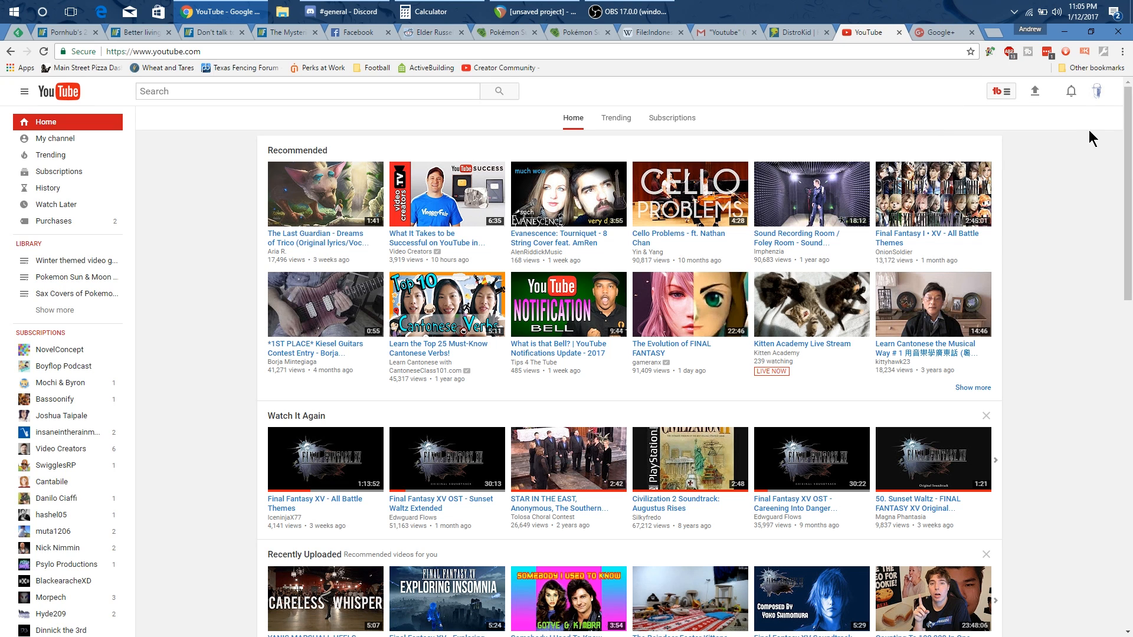
# Open the notification settings from the notifications list and review the email update, desktop and channel subscription options
pyautogui.click(1071, 93)
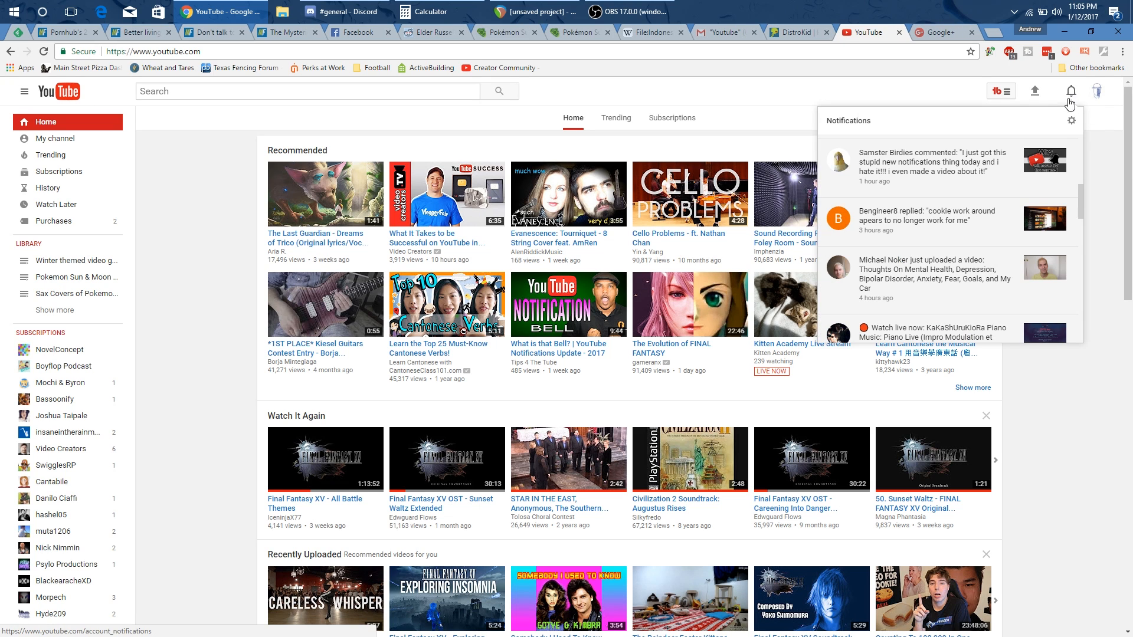
pyautogui.click(1071, 124)
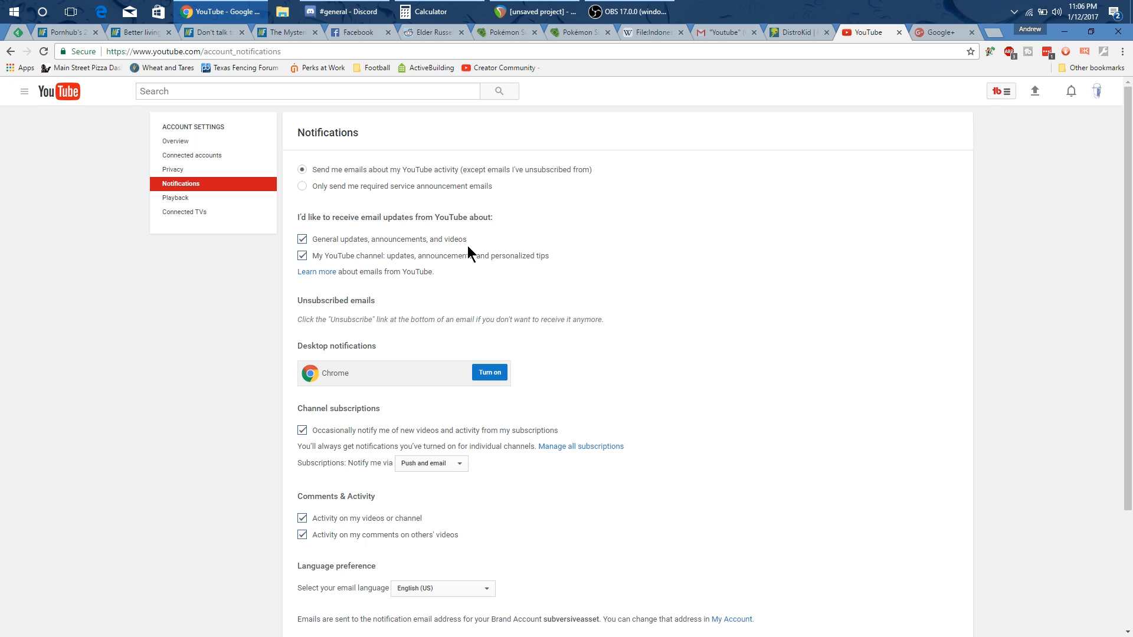
pyautogui.moveTo(468, 240); pyautogui.dragTo(447, 247)
pyautogui.moveTo(386, 258); pyautogui.dragTo(506, 262)
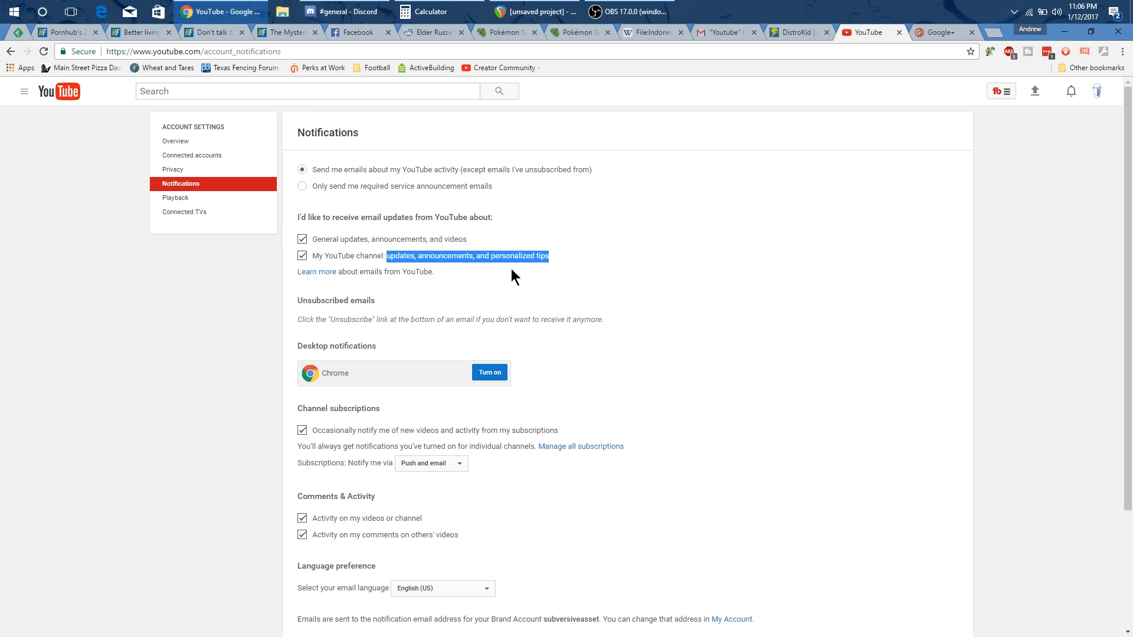
pyautogui.scroll(-2, 511, 272)
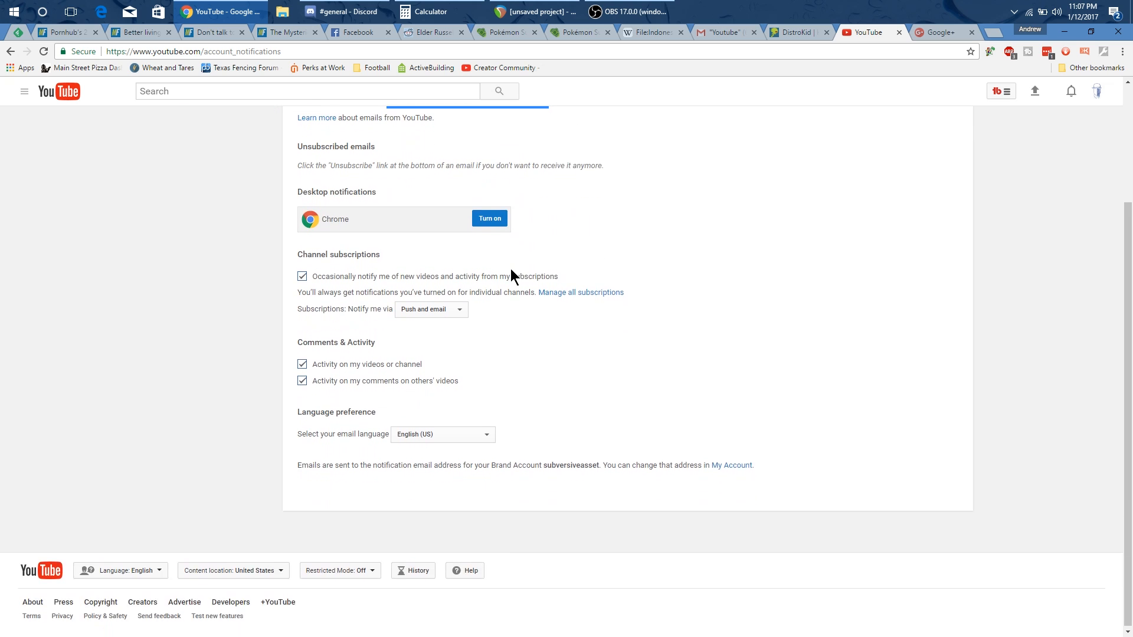
pyautogui.scroll(-1, 502, 287)
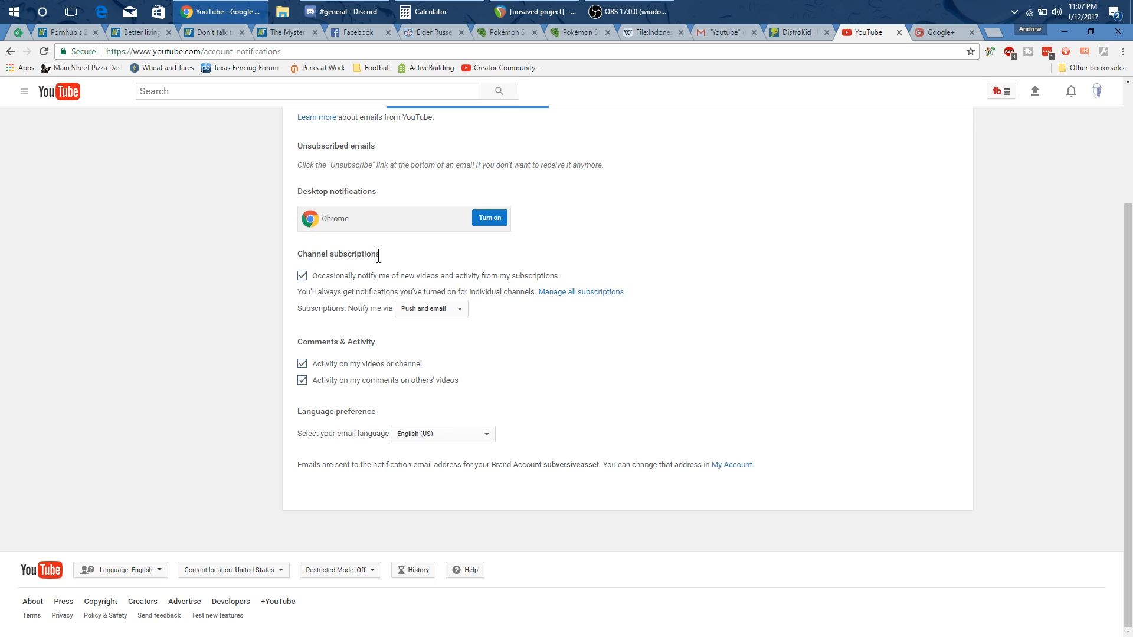
# Look through the comment, reply, video upload and live stream entries in the notifications list
pyautogui.click(1071, 91)
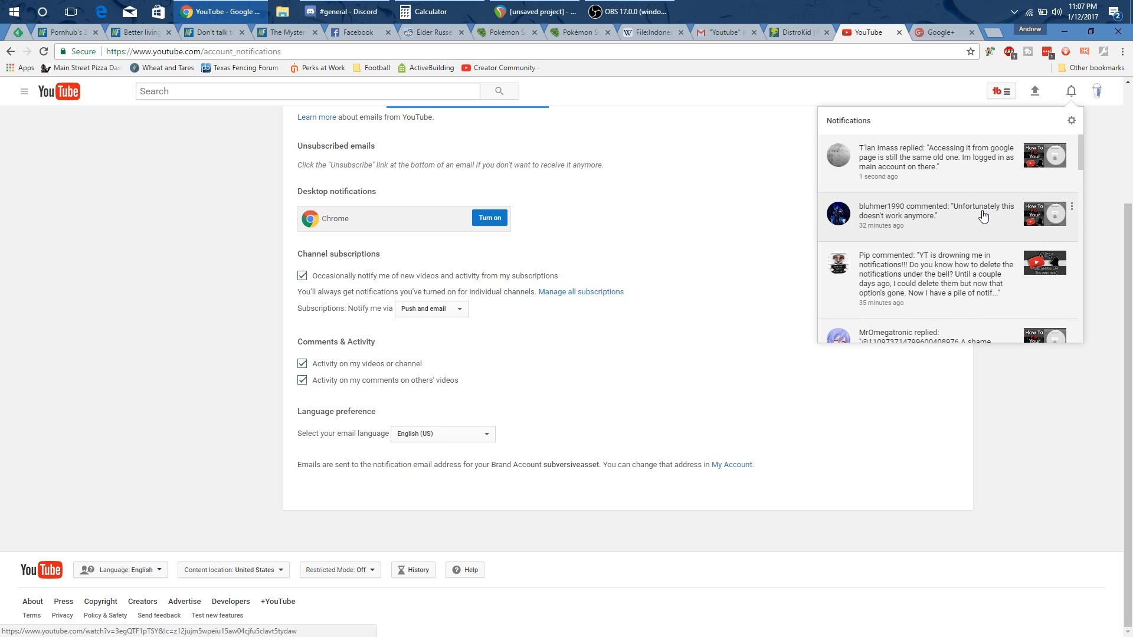
pyautogui.scroll(-5, 992, 231)
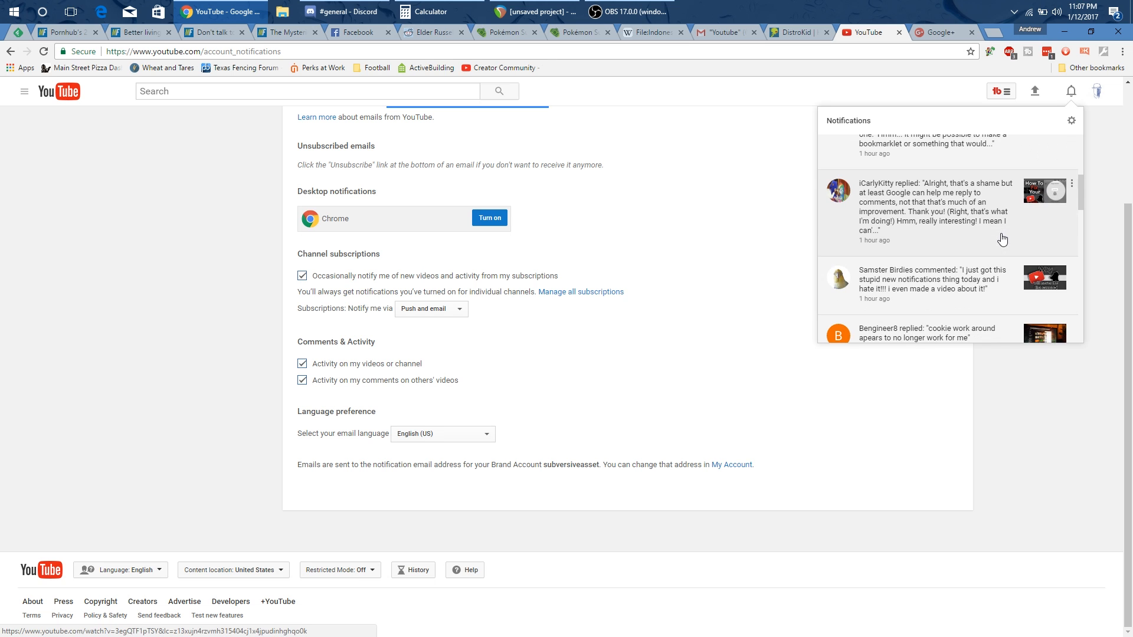
pyautogui.scroll(-4, 1002, 241)
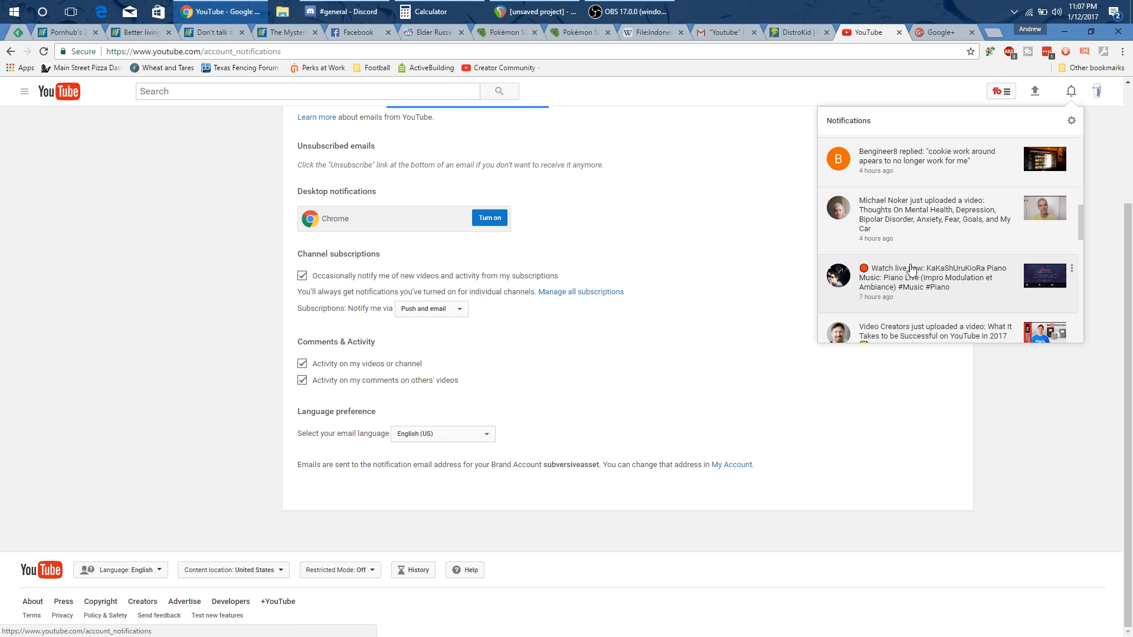
pyautogui.scroll(-1, 938, 302)
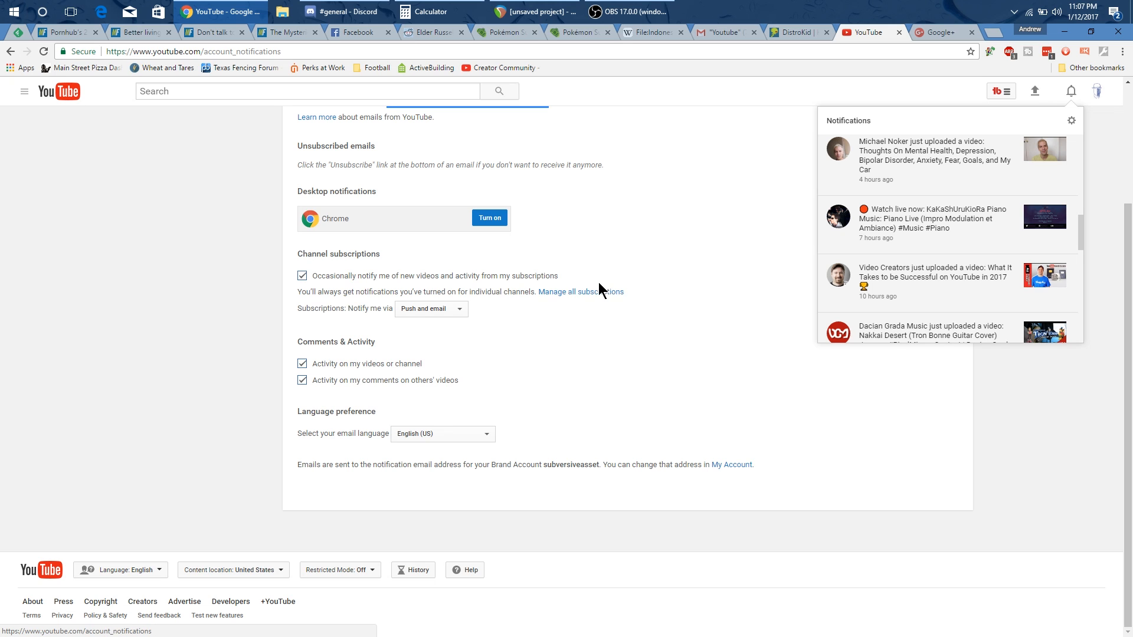
# Open the page for managing all channel subscriptions in a separate tab and switch to it
pyautogui.middleClick(576, 292)
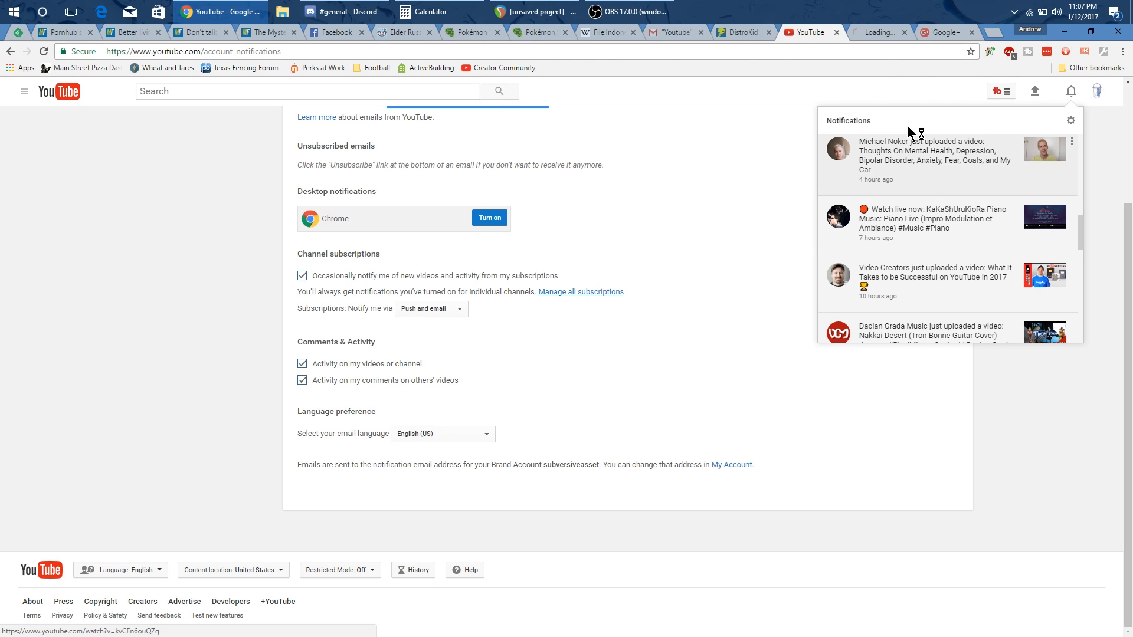
pyautogui.click(877, 35)
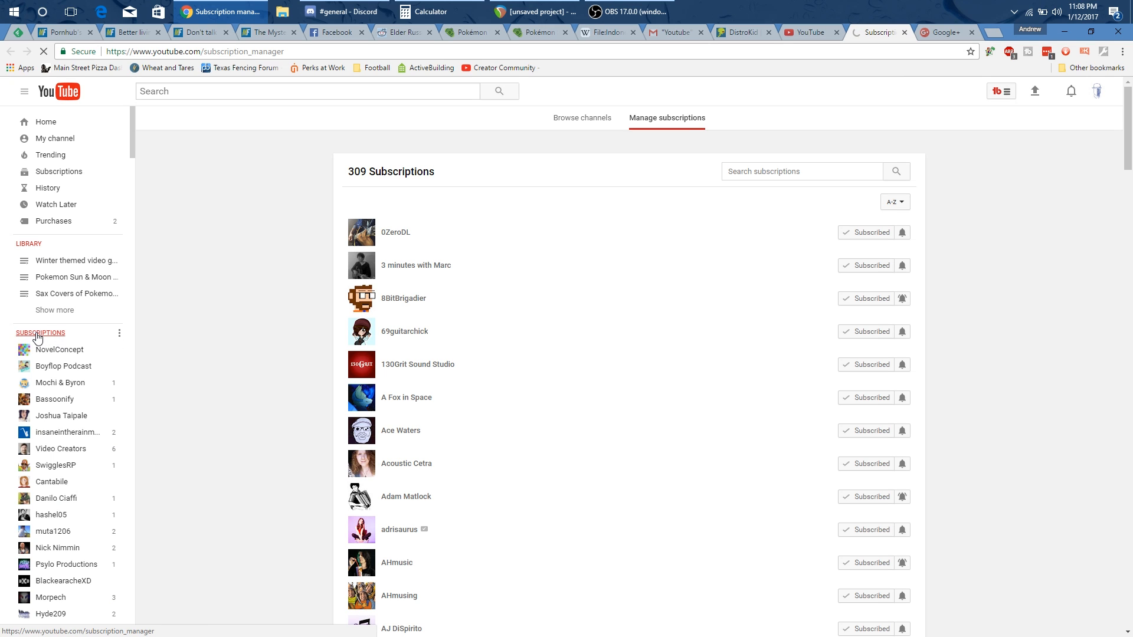
pyautogui.click(37, 334)
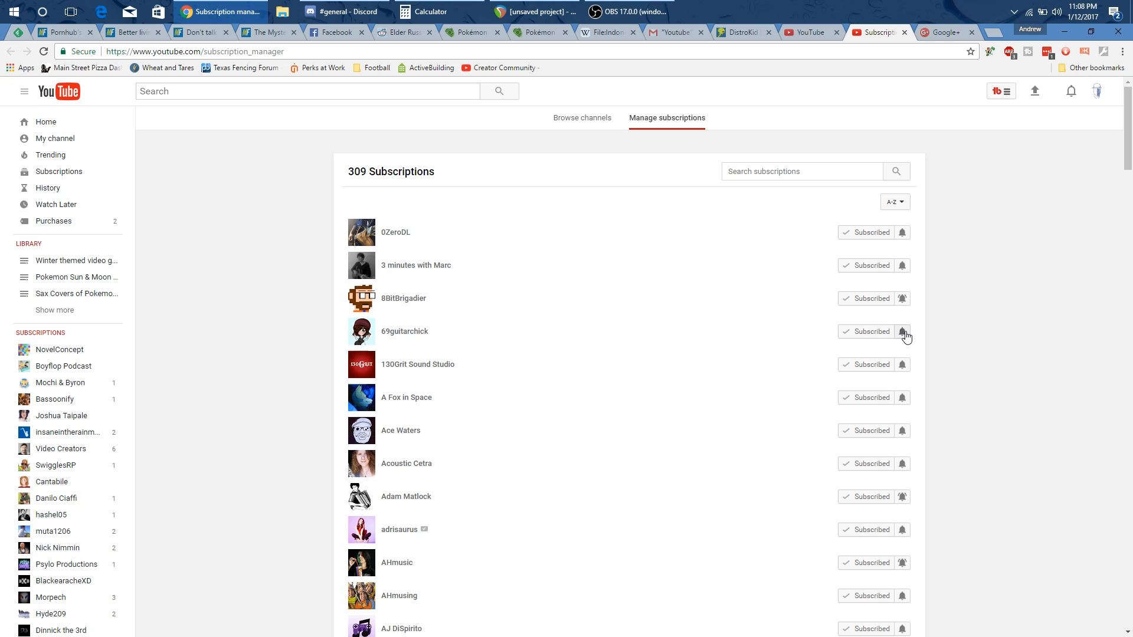
# Turn on all notifications for the 69guitarchick channel and save the setting
pyautogui.click(902, 331)
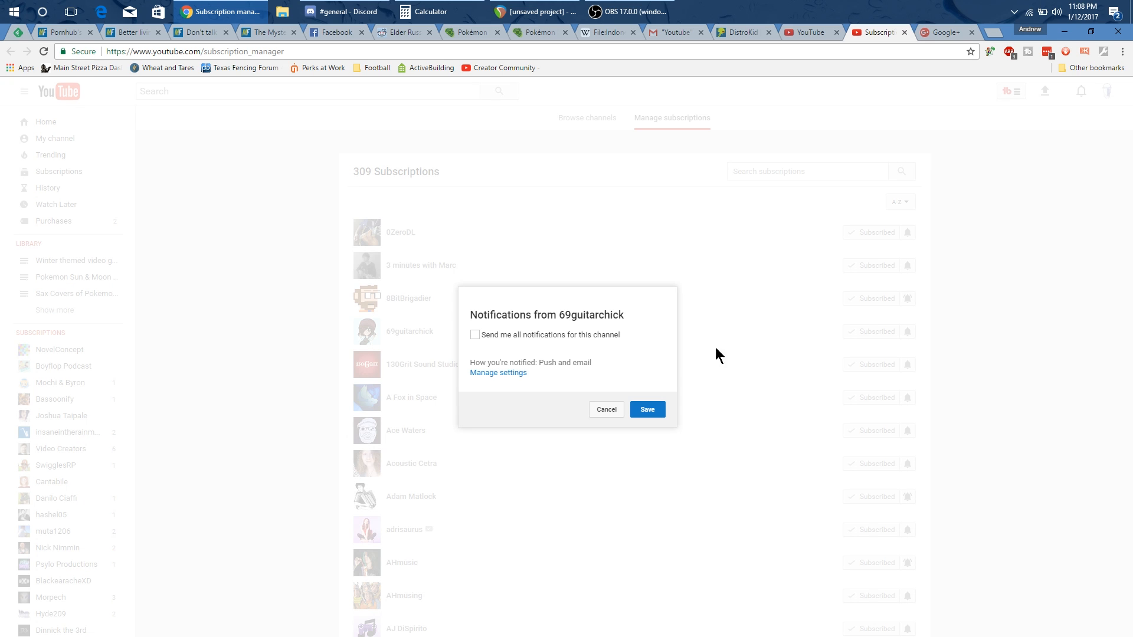
pyautogui.click(477, 335)
pyautogui.moveTo(561, 363)
pyautogui.mouseDown()
pyautogui.moveTo(583, 362)
pyautogui.moveTo(542, 362)
pyautogui.mouseUp()
pyautogui.click(657, 409)
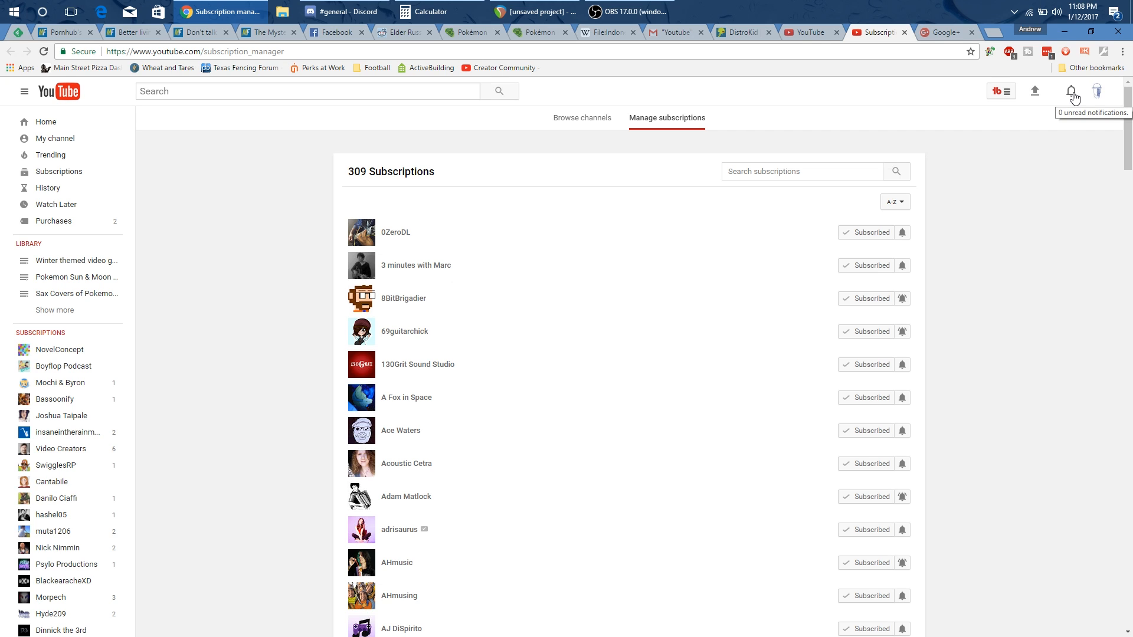
# Go from the subscription manager to the account notification settings through the notifications list
pyautogui.click(1072, 92)
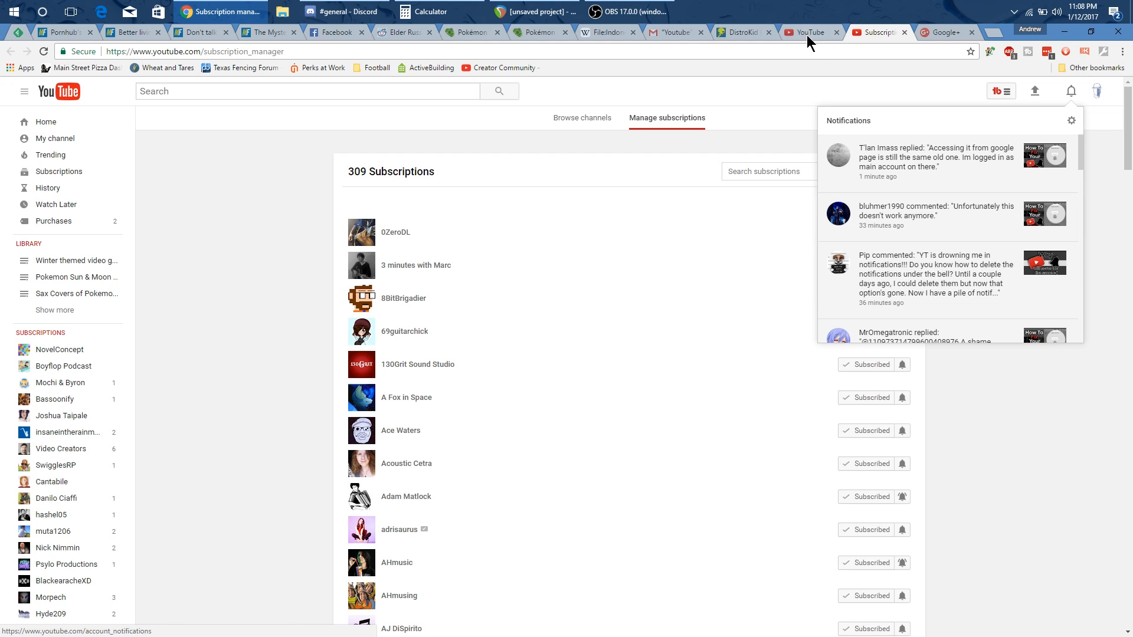
pyautogui.click(815, 87)
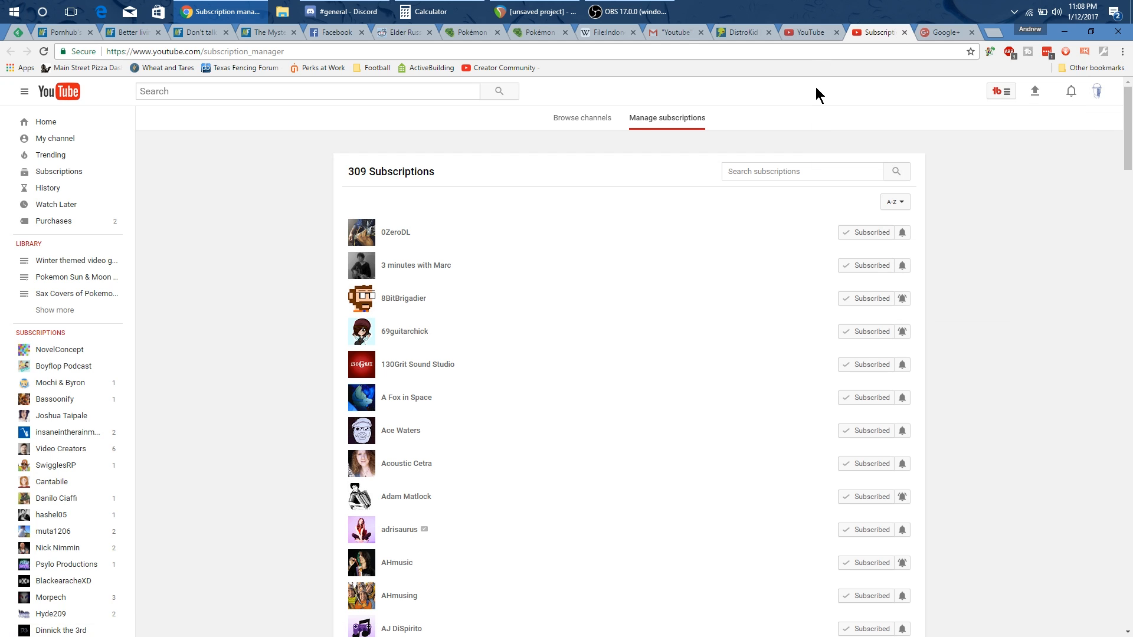
pyautogui.click(1071, 95)
pyautogui.click(1069, 120)
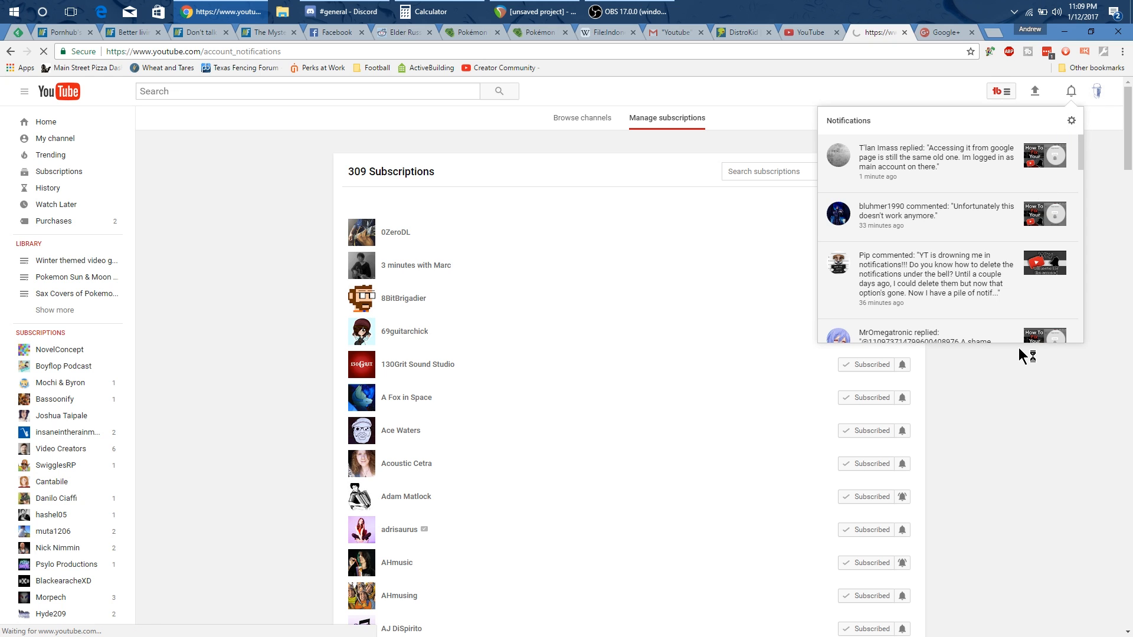
# Review the delivery options for subscription notifications and the Comments & Activity settings without changing them
pyautogui.scroll(-1, 807, 352)
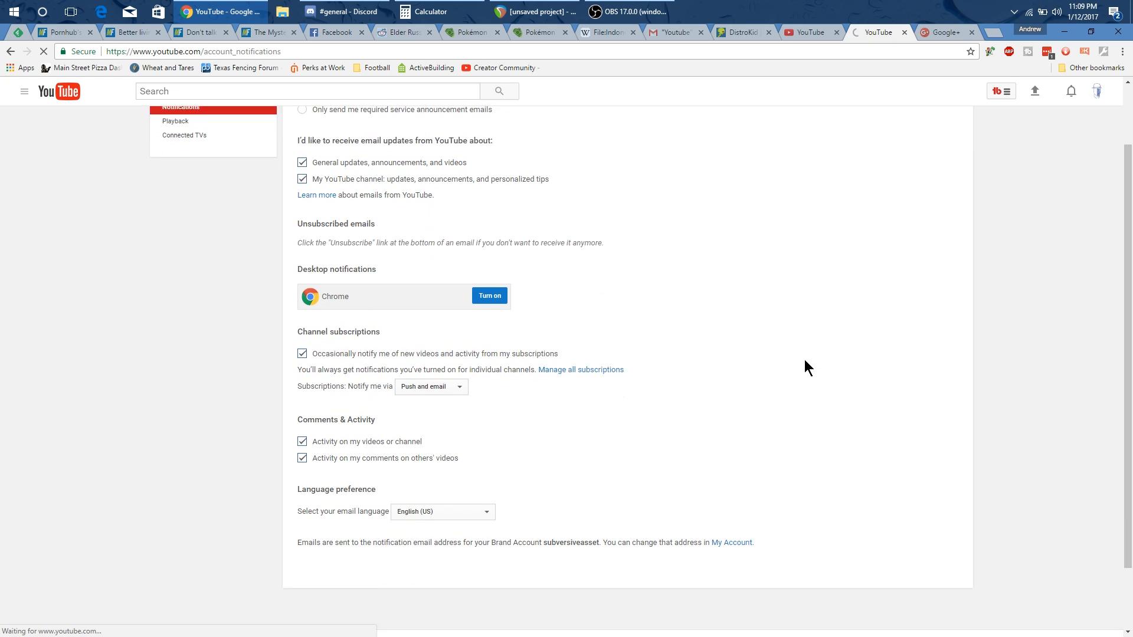
pyautogui.scroll(-1, 805, 359)
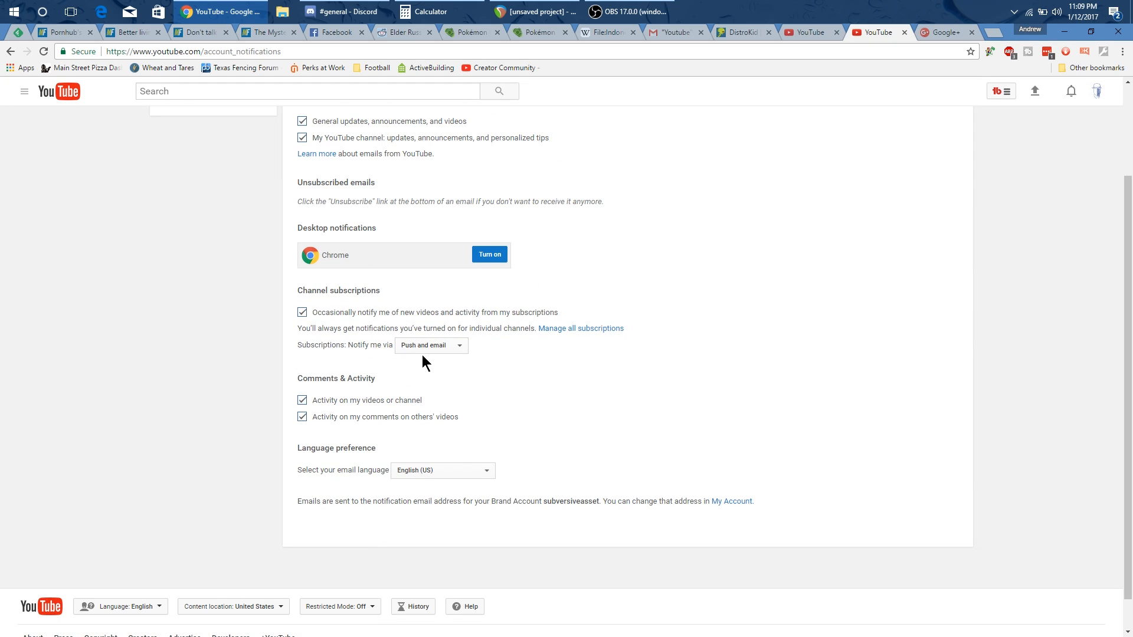
pyautogui.click(442, 345)
pyautogui.click(547, 377)
pyautogui.scroll(-1, 547, 378)
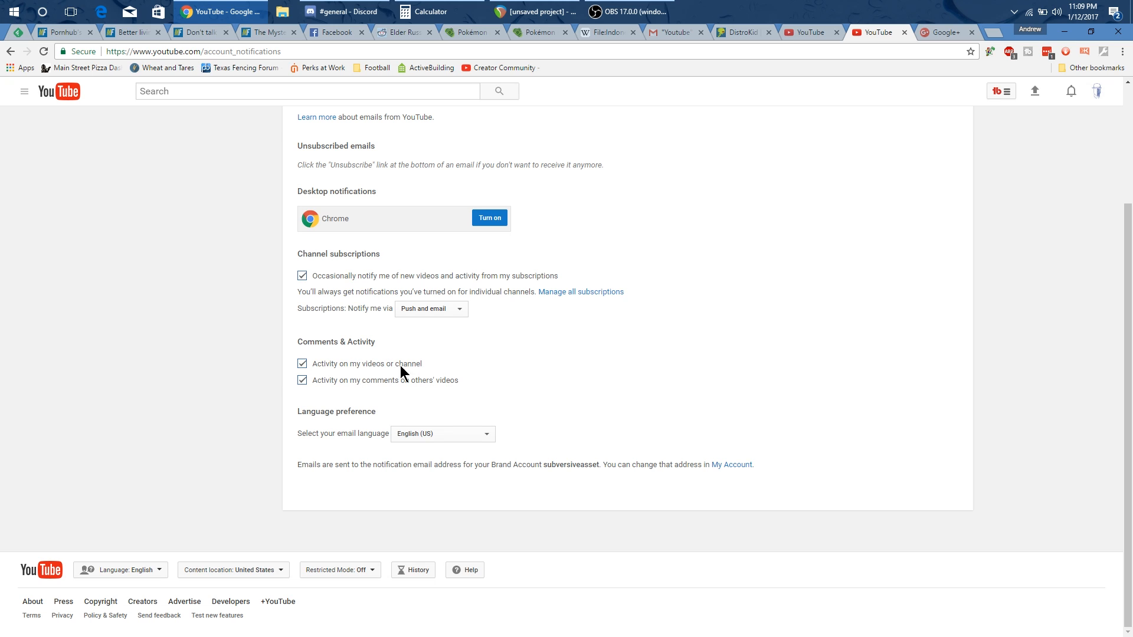
# Check the comment and reply entries in the notifications list against the Comments & Activity settings, and leave the list
pyautogui.click(1077, 95)
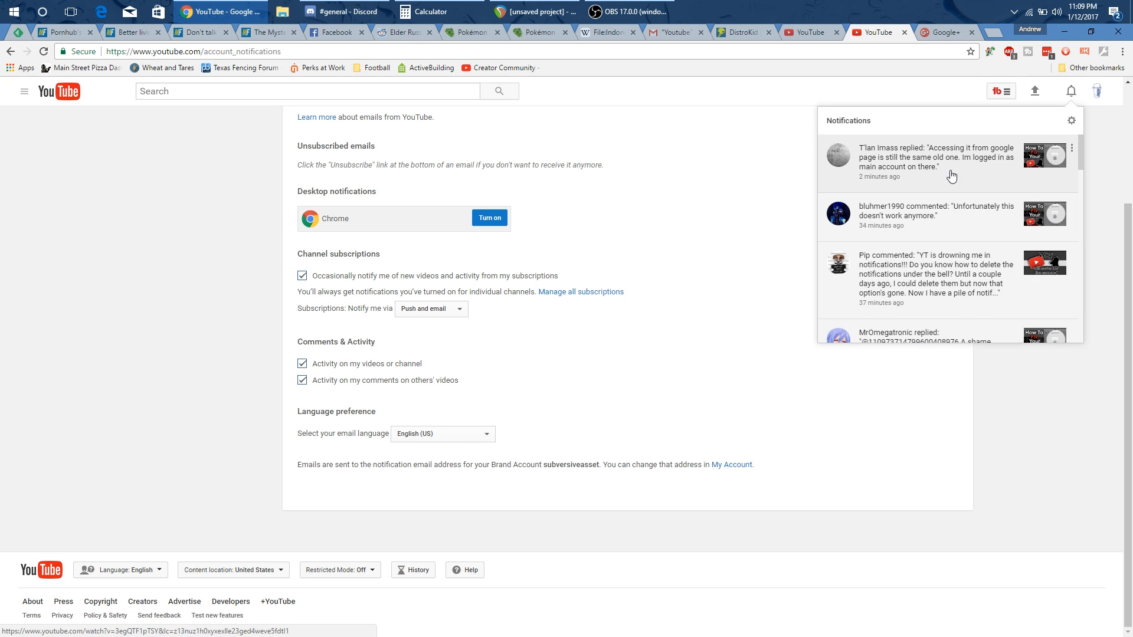
pyautogui.scroll(-5, 954, 248)
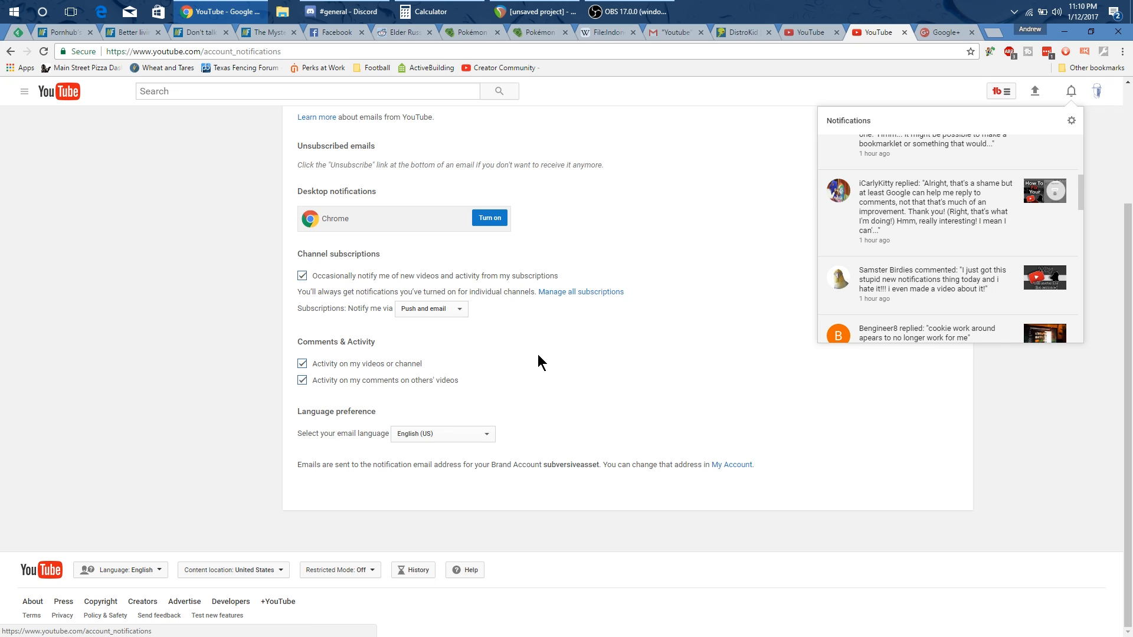
pyautogui.click(388, 329)
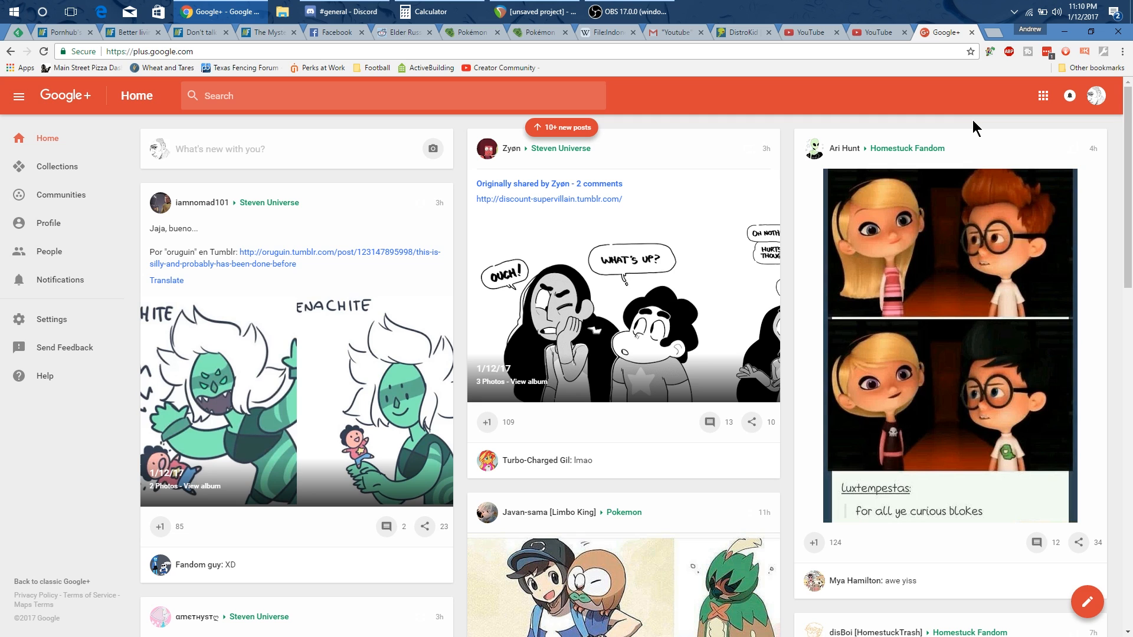
# Switch to Google+, check its notifications, and change to the subversiveasset brand account
pyautogui.click(1071, 103)
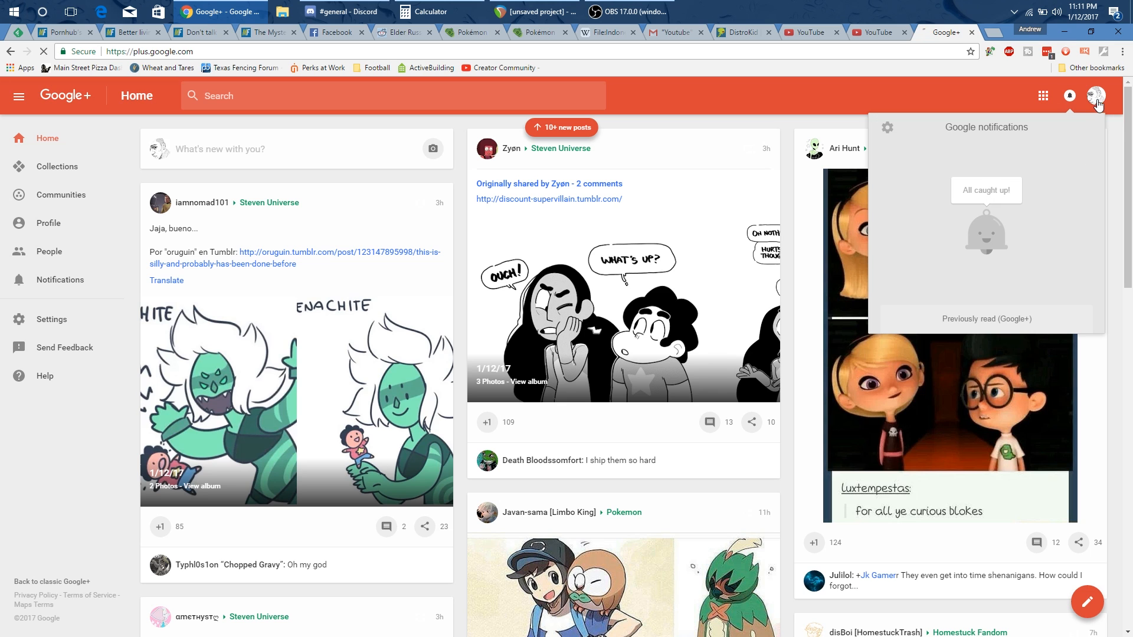
pyautogui.click(1096, 98)
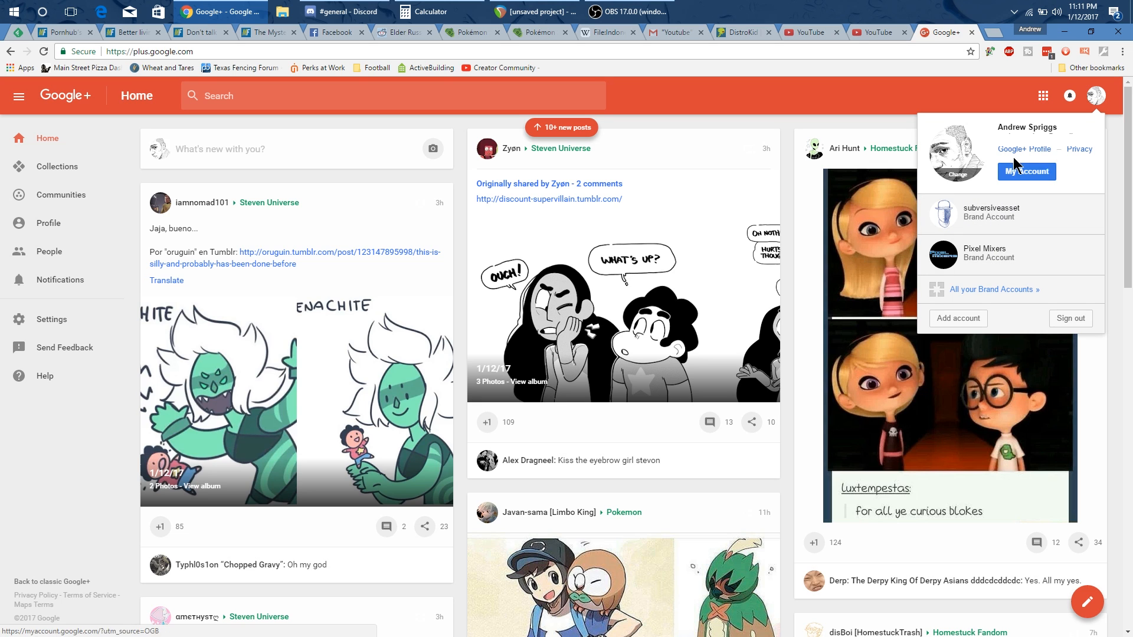
pyautogui.click(1012, 222)
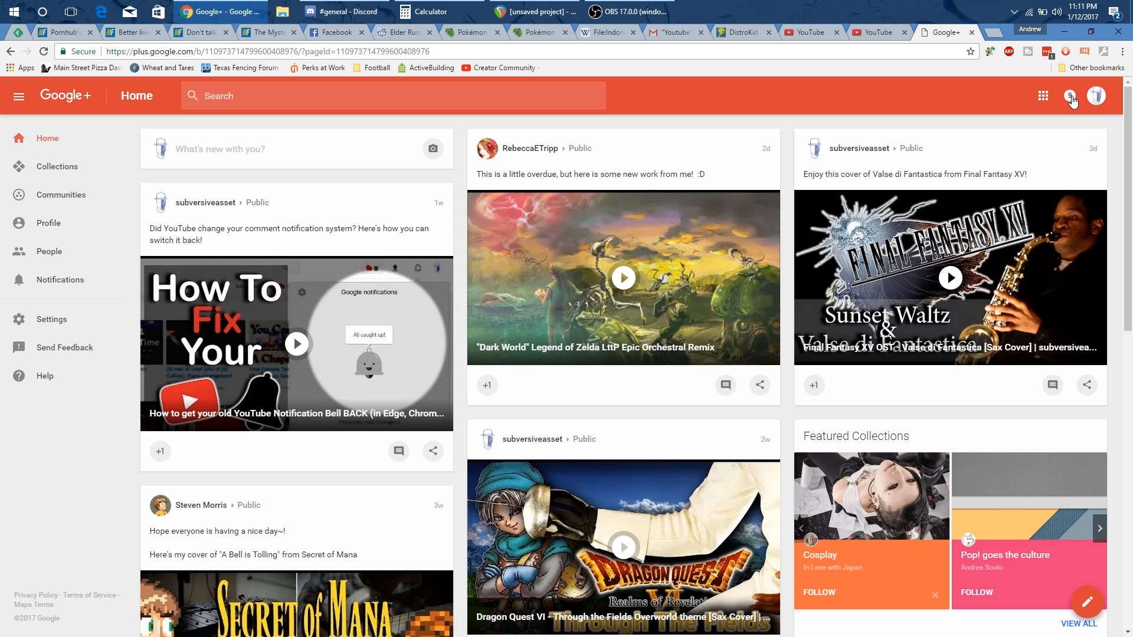
# Reply to the comment asking how to access the old system that it is still in Google Plus, Google or Gmail, but not on YouTube's website
pyautogui.click(1070, 98)
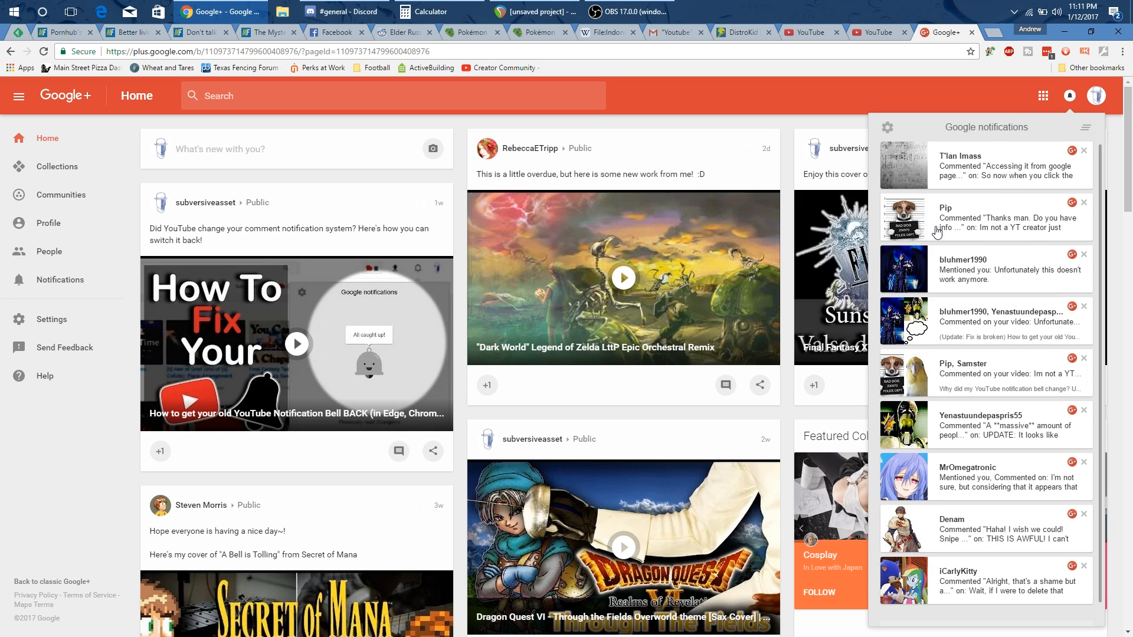
pyautogui.click(966, 234)
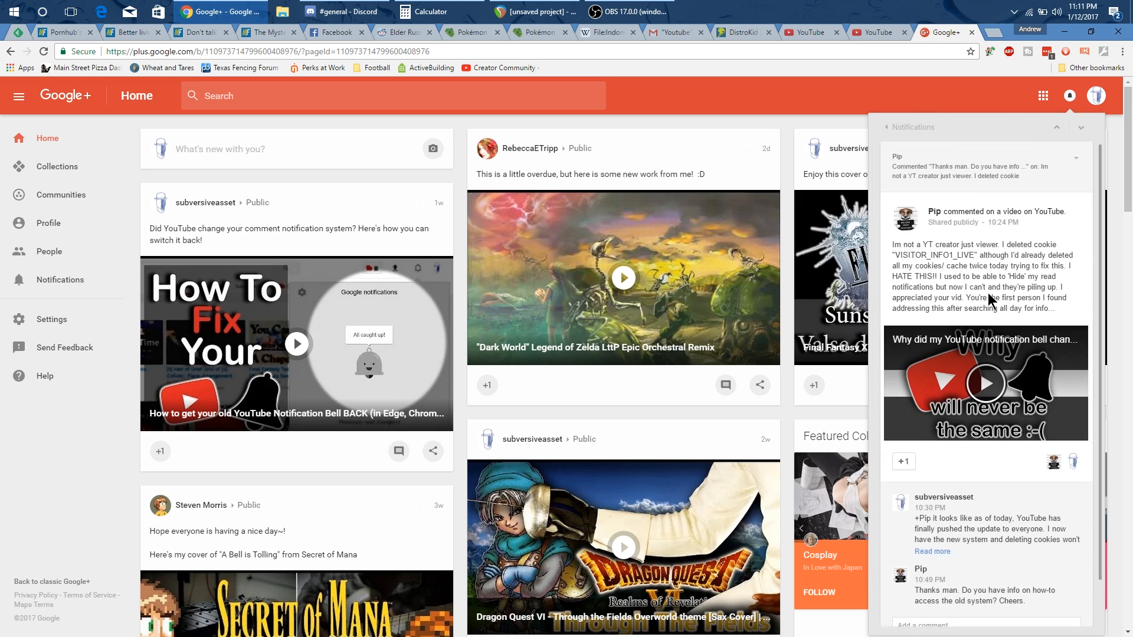
pyautogui.click(992, 574)
pyautogui.write('If yf')
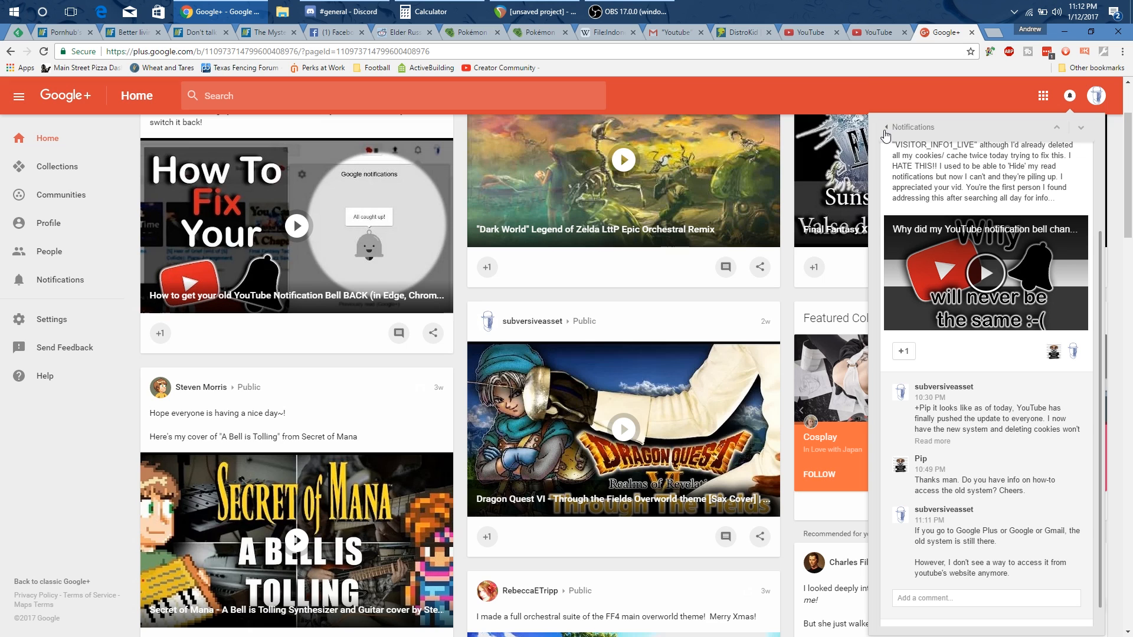
pyautogui.click(885, 130)
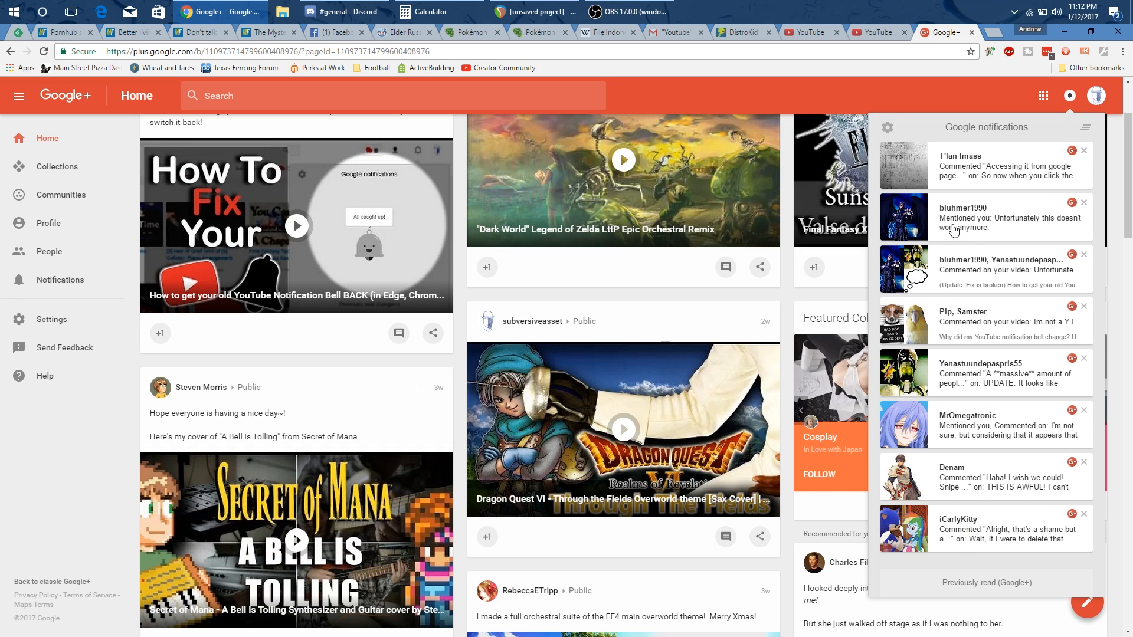
# Switch back to the YouTube notification settings
pyautogui.click(875, 33)
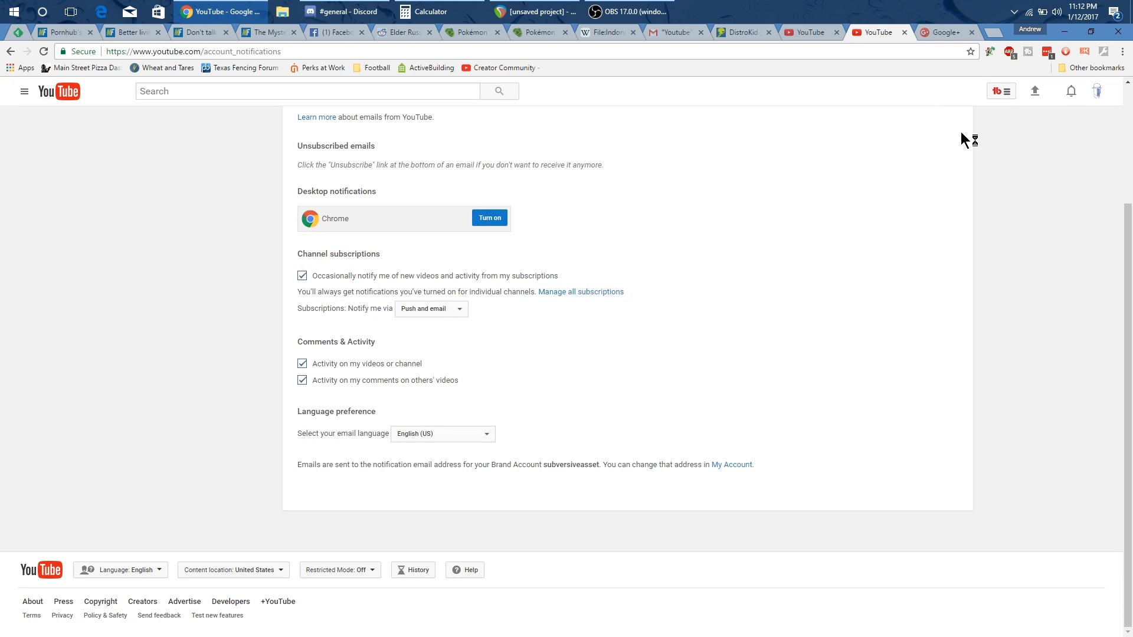
# Open the newest reply from the YouTube notifications list, view its comment thread under the video, and bring up the notifications list again
pyautogui.scroll(3, 1027, 236)
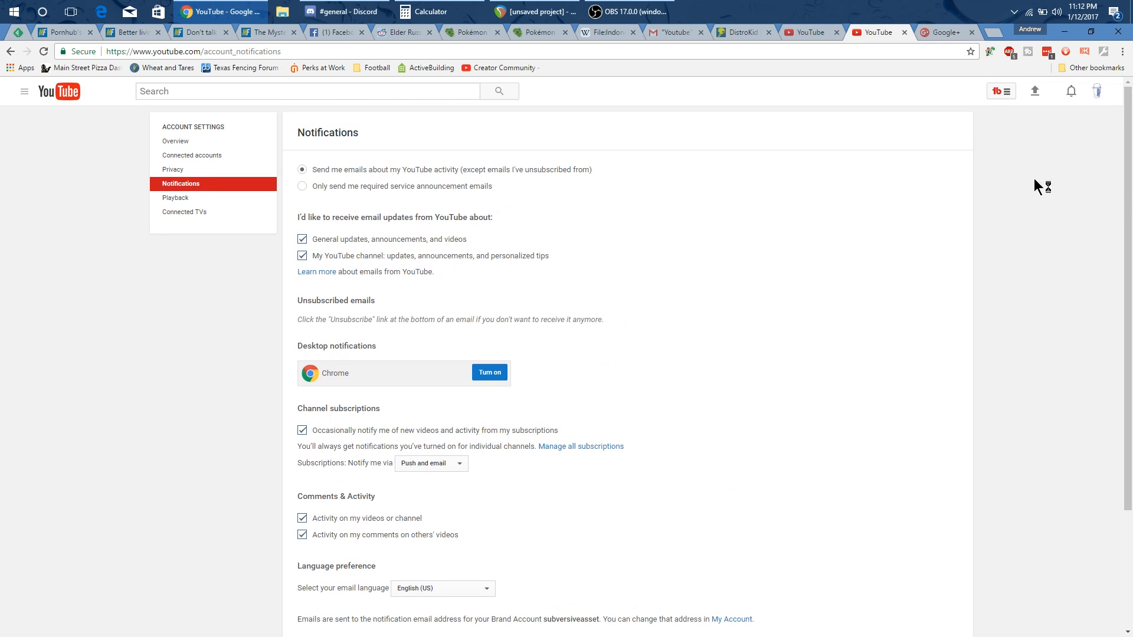
pyautogui.click(1072, 93)
pyautogui.scroll(5, 971, 239)
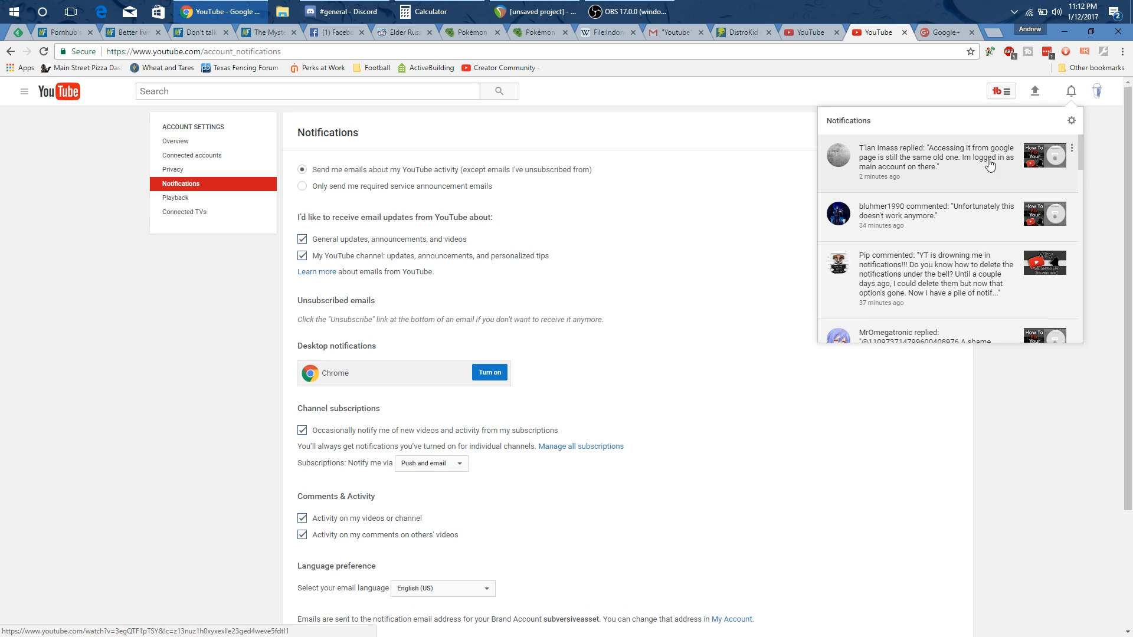
pyautogui.click(983, 167)
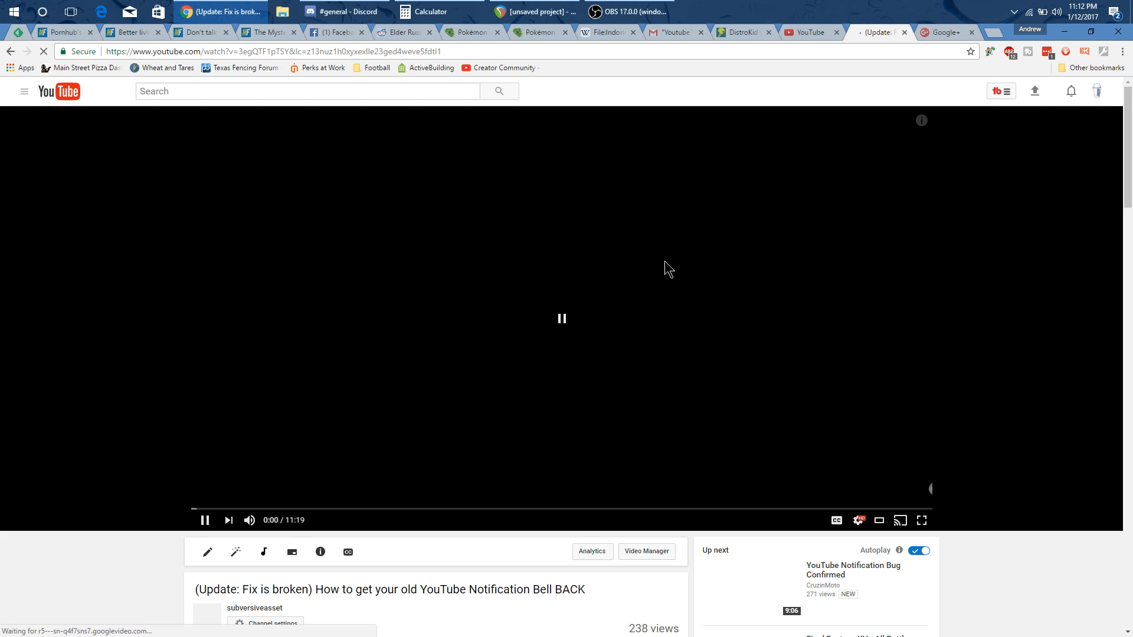
pyautogui.scroll(-5, 487, 386)
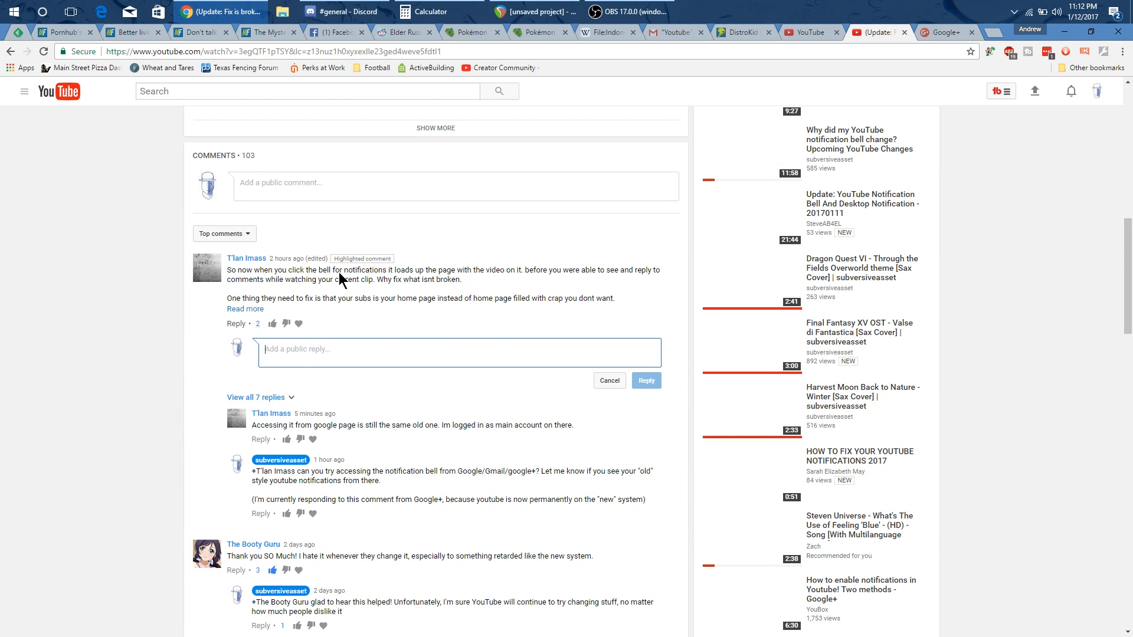
pyautogui.click(1068, 95)
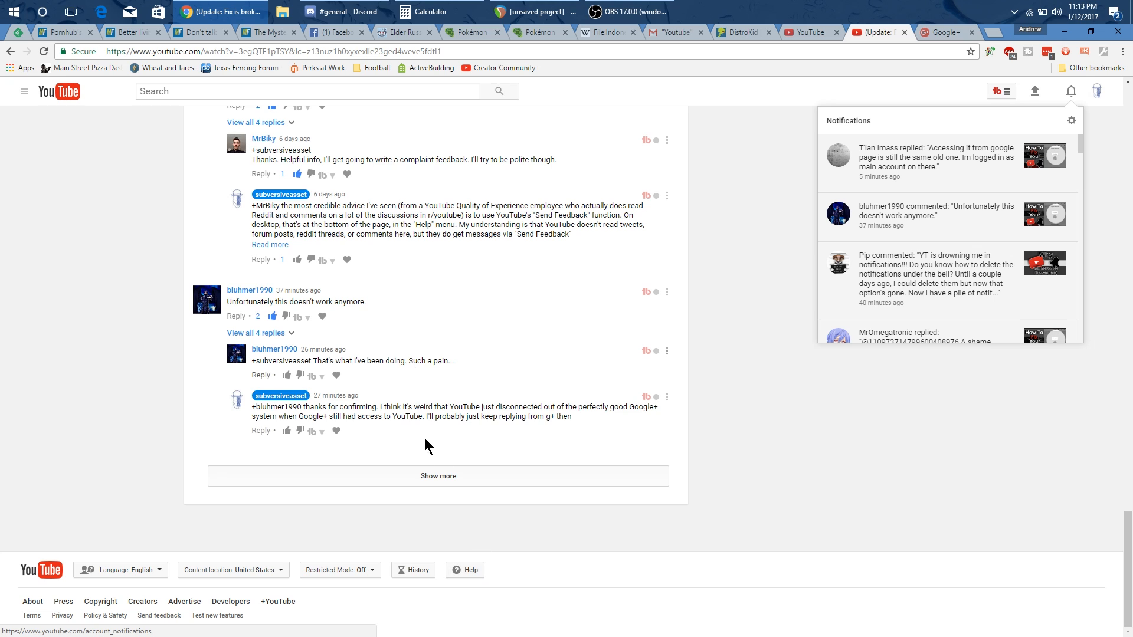
# Open the Send feedback form from YouTube's help options and exclude the screenshot
pyautogui.click(469, 572)
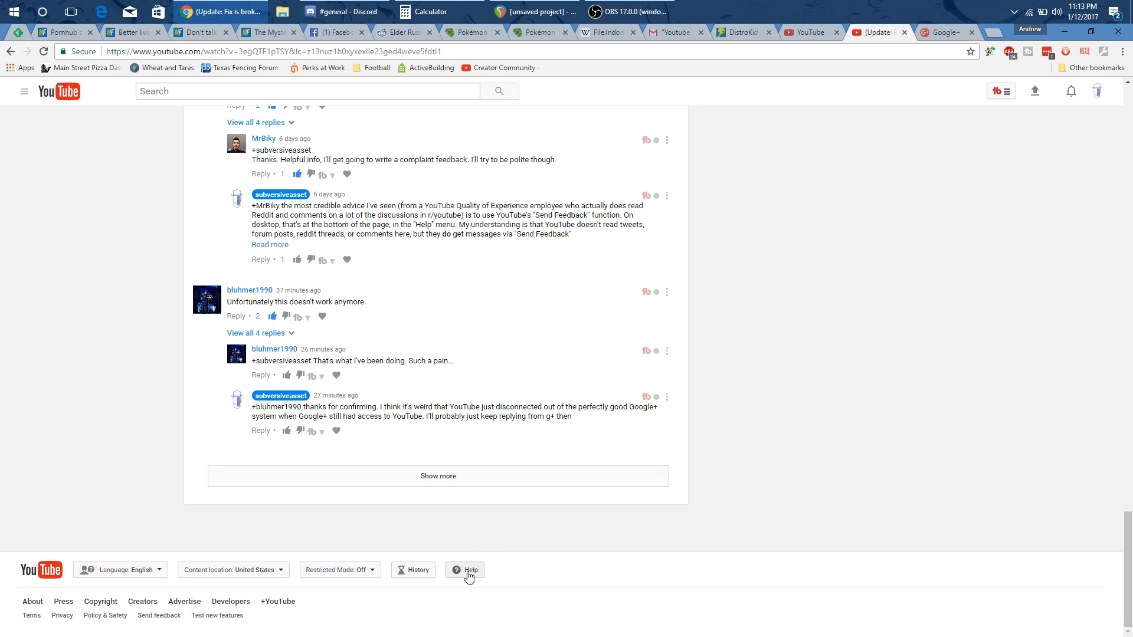
pyautogui.click(504, 387)
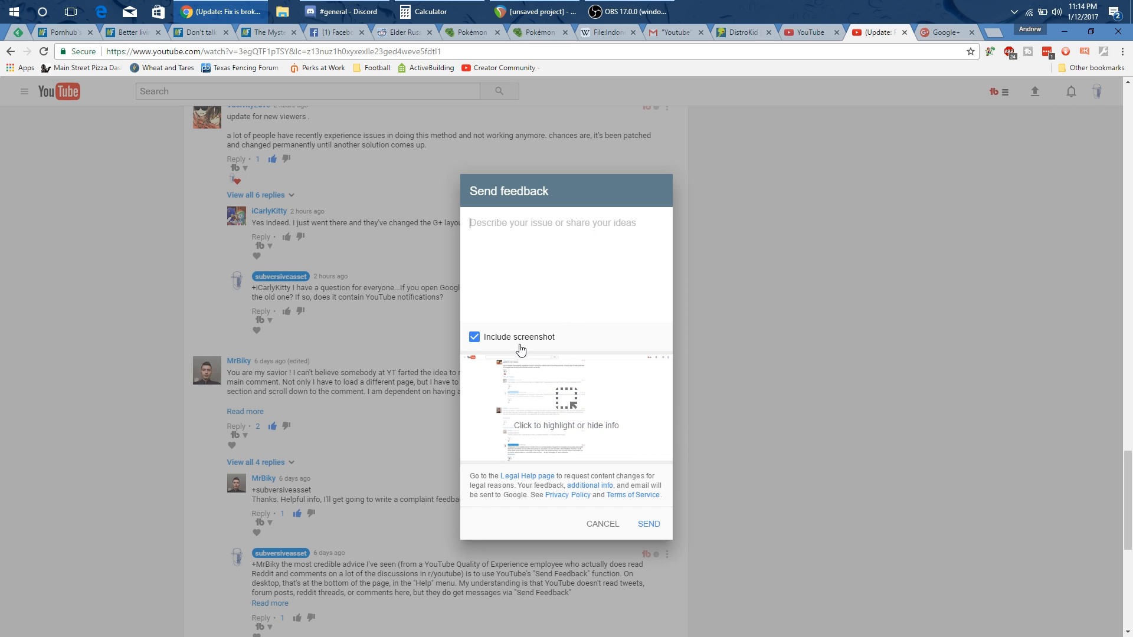
pyautogui.click(474, 337)
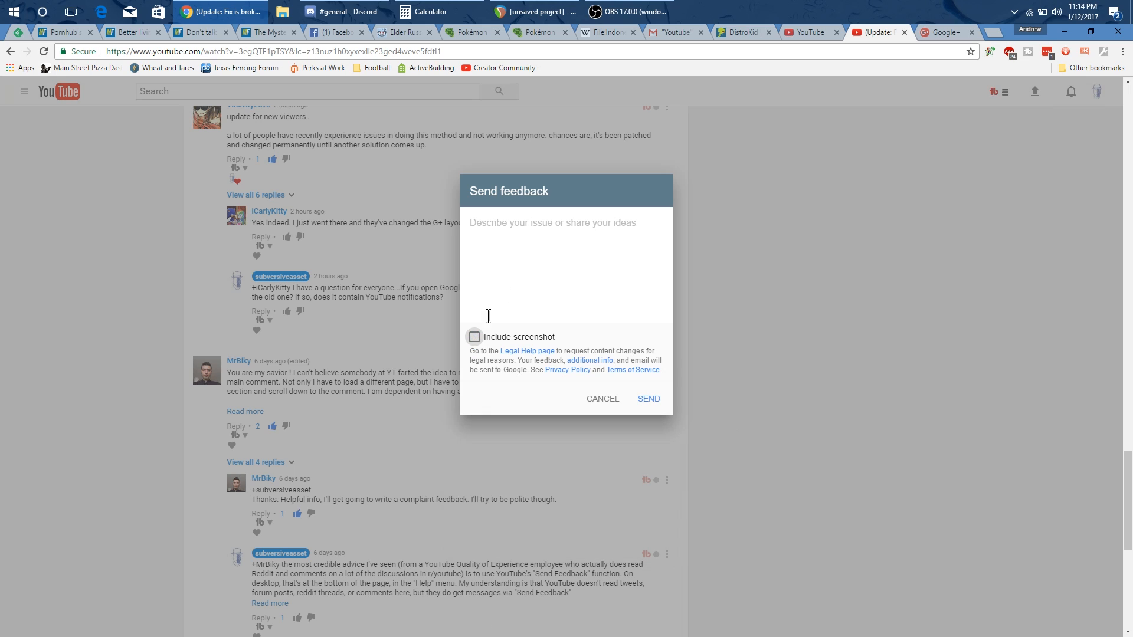
# Write in the feedback that whenever a comment is opened in the YouTube notification bell, it does not disappear after being read
pyautogui.click(519, 246)
pyautogui.write('Whenever I o')
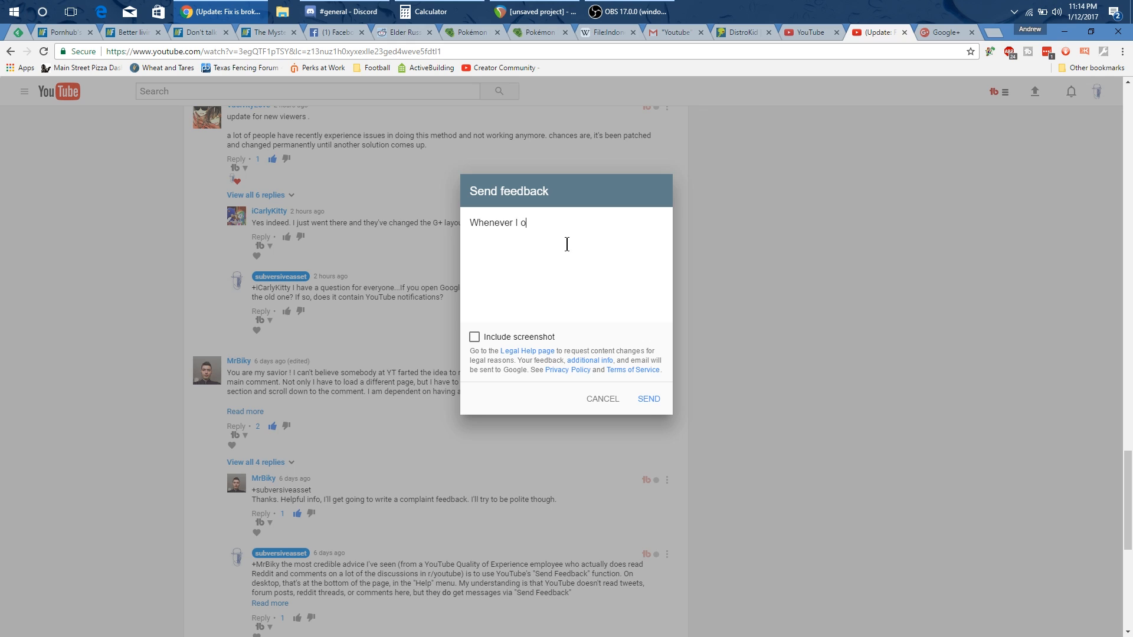
pyautogui.write('pen a comment in the YouTube n')
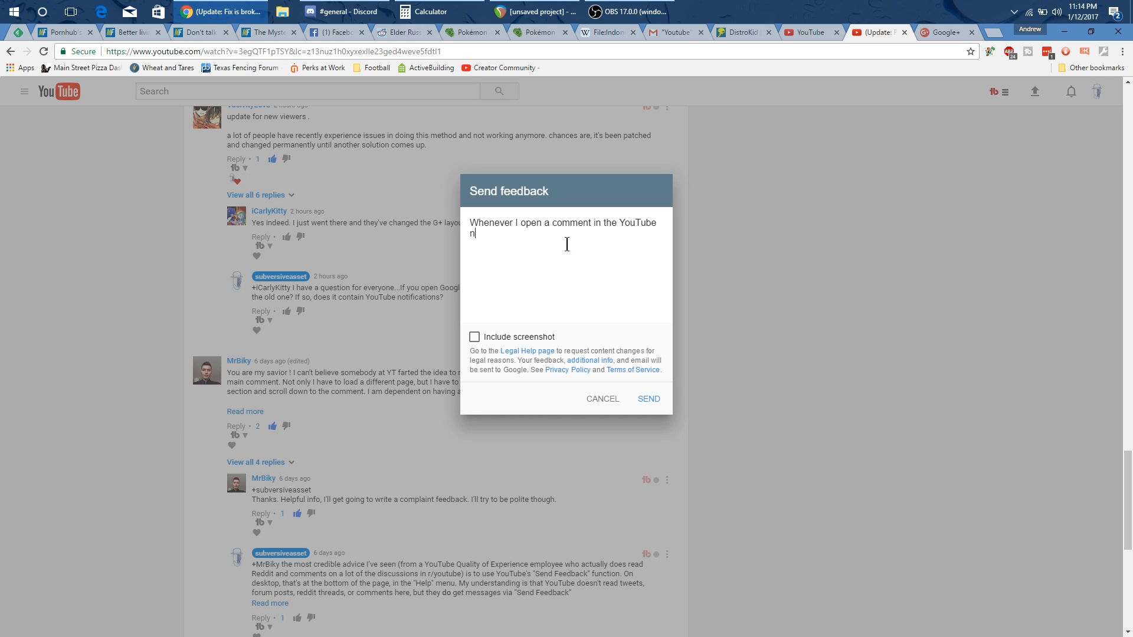
pyautogui.write('otification bell, it does not disappear')
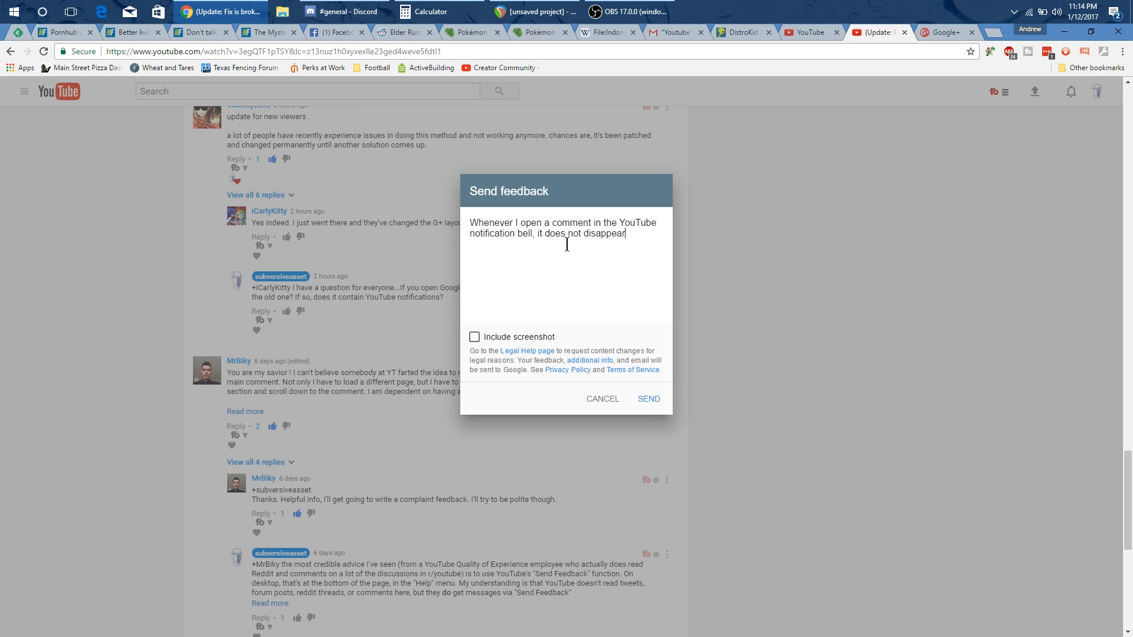
pyautogui.write(' after I have read it.  There should b')
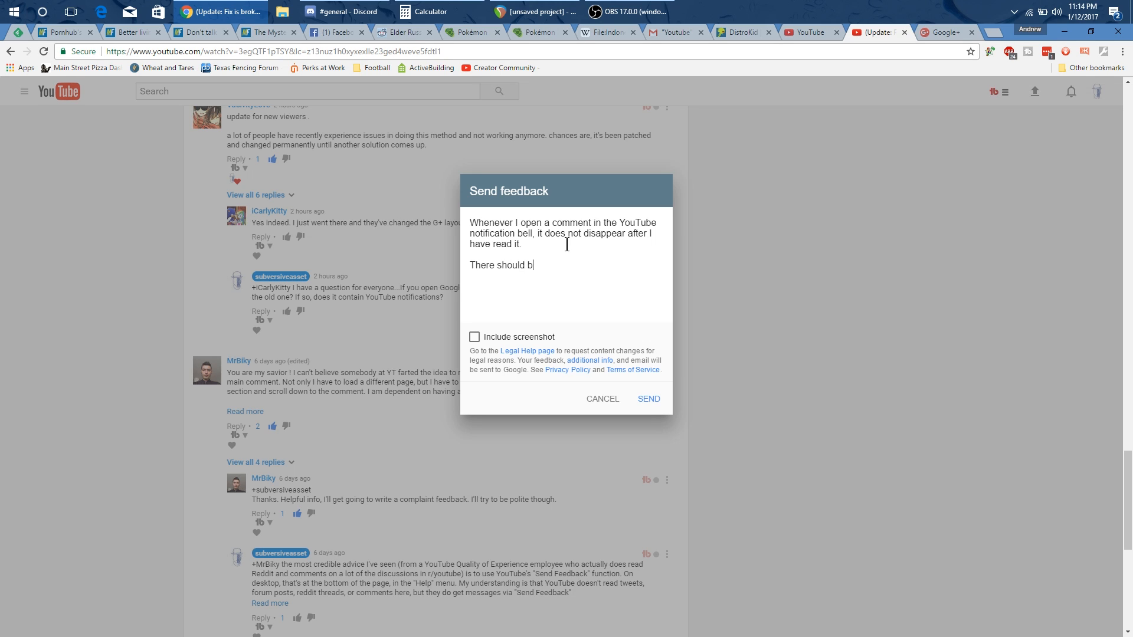
# Complete the feedback with a request for an option to filter out previously read comments in the new notification system, and send it
pyautogui.write('e an option to filter out previously read ')
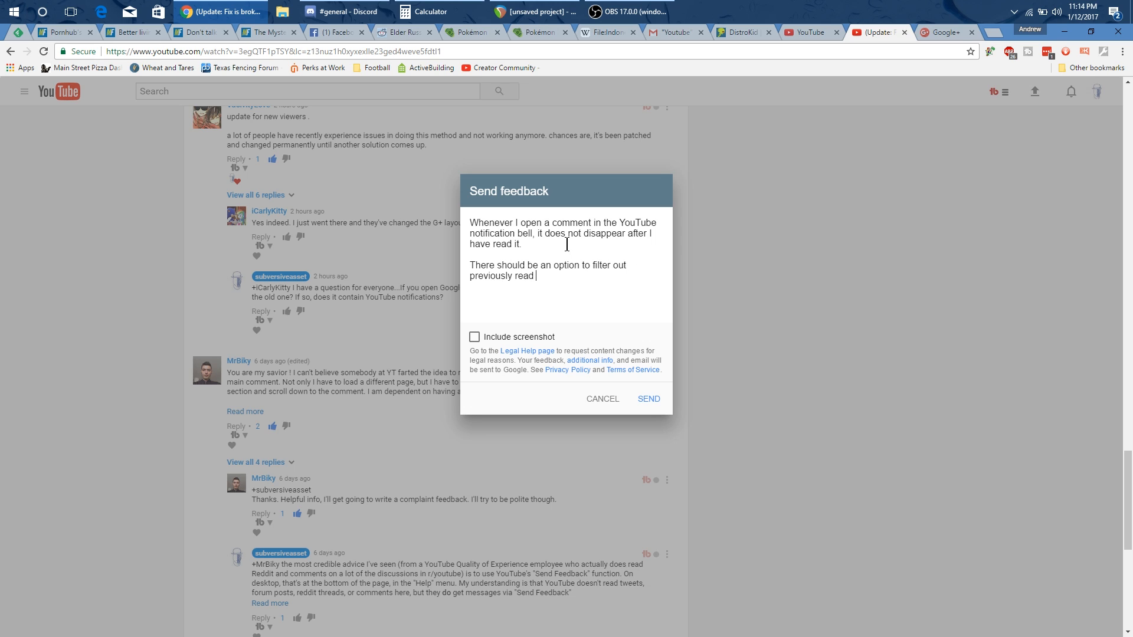
pyautogui.write('comments in the new notification system.')
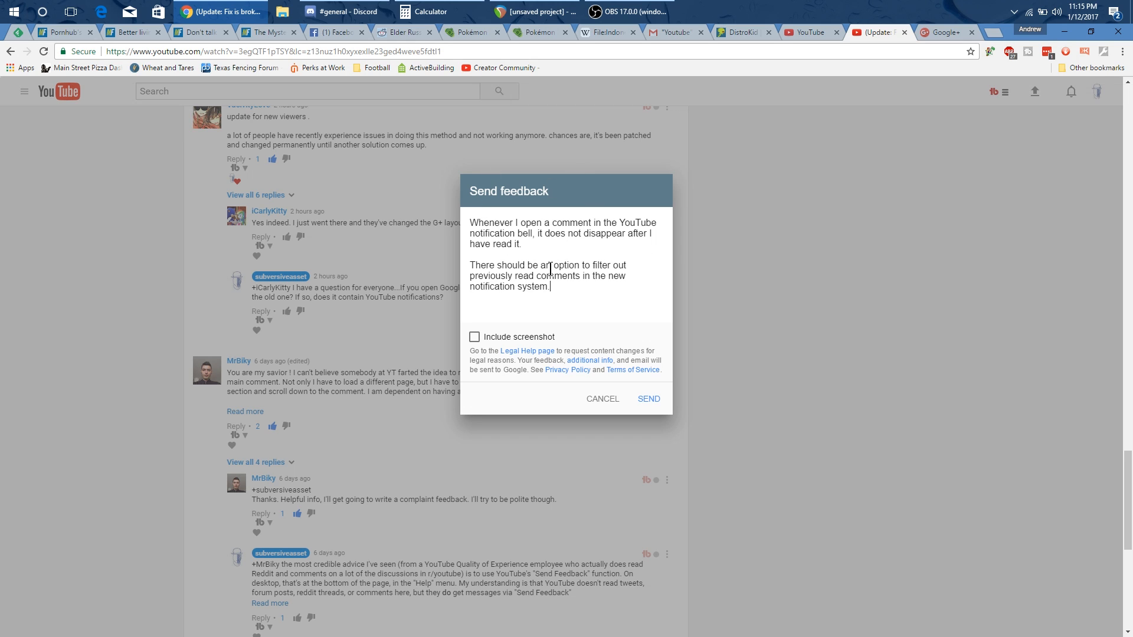
pyautogui.click(649, 399)
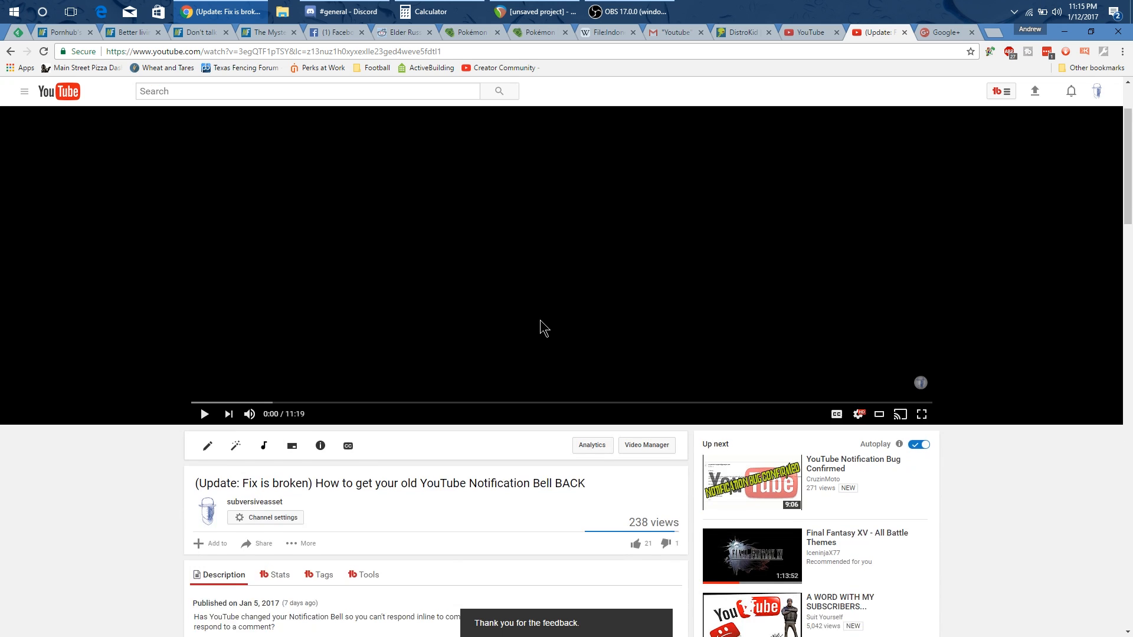
# Look through the video's comments and bring up the help options containing Send feedback
pyautogui.scroll(-15, 540, 320)
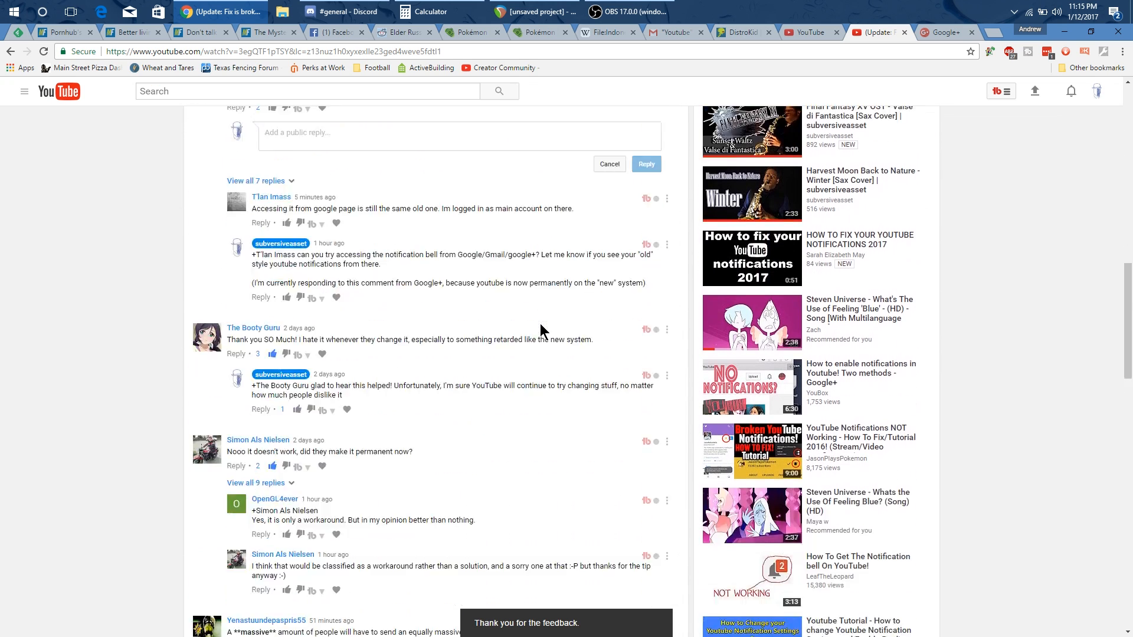
pyautogui.scroll(-10, 540, 323)
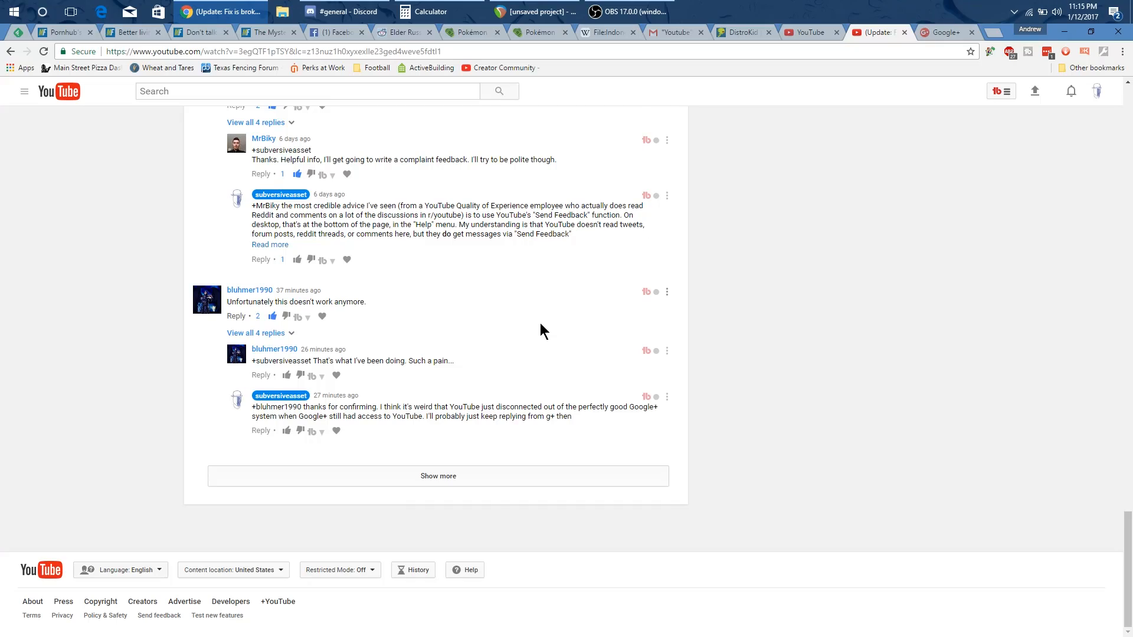
pyautogui.scroll(12, 540, 323)
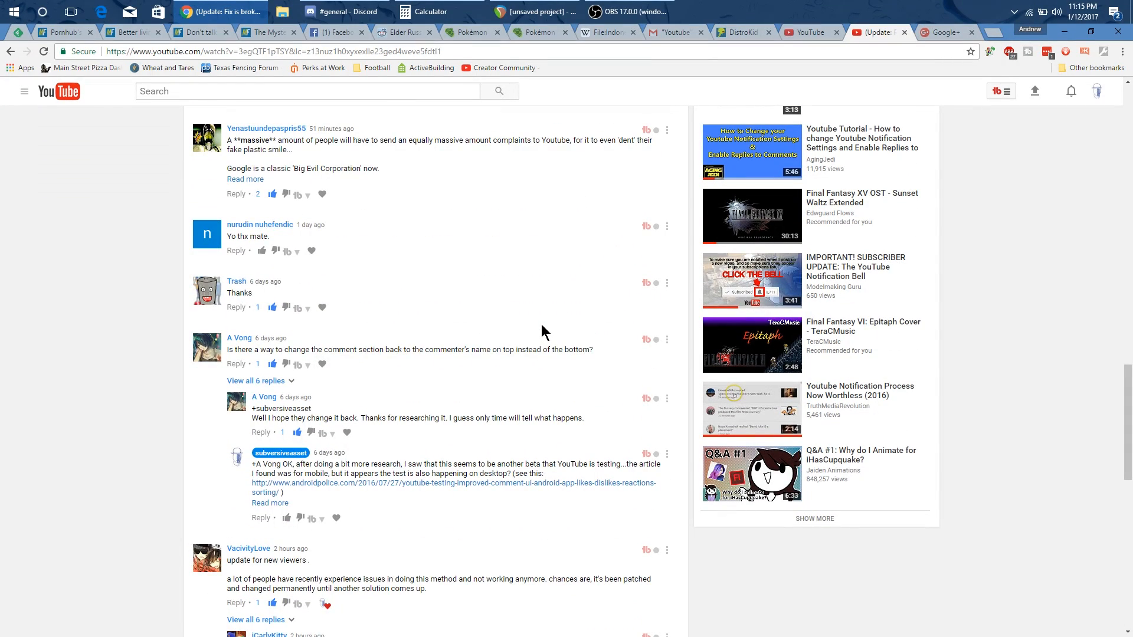
pyautogui.scroll(3, 543, 330)
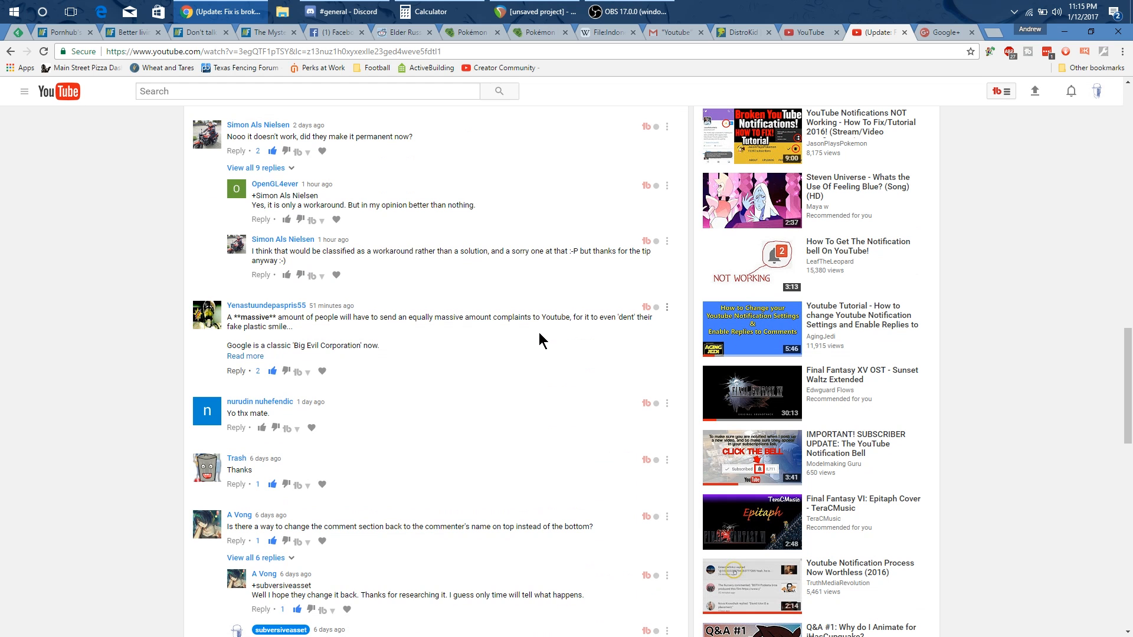
pyautogui.scroll(-12, 539, 331)
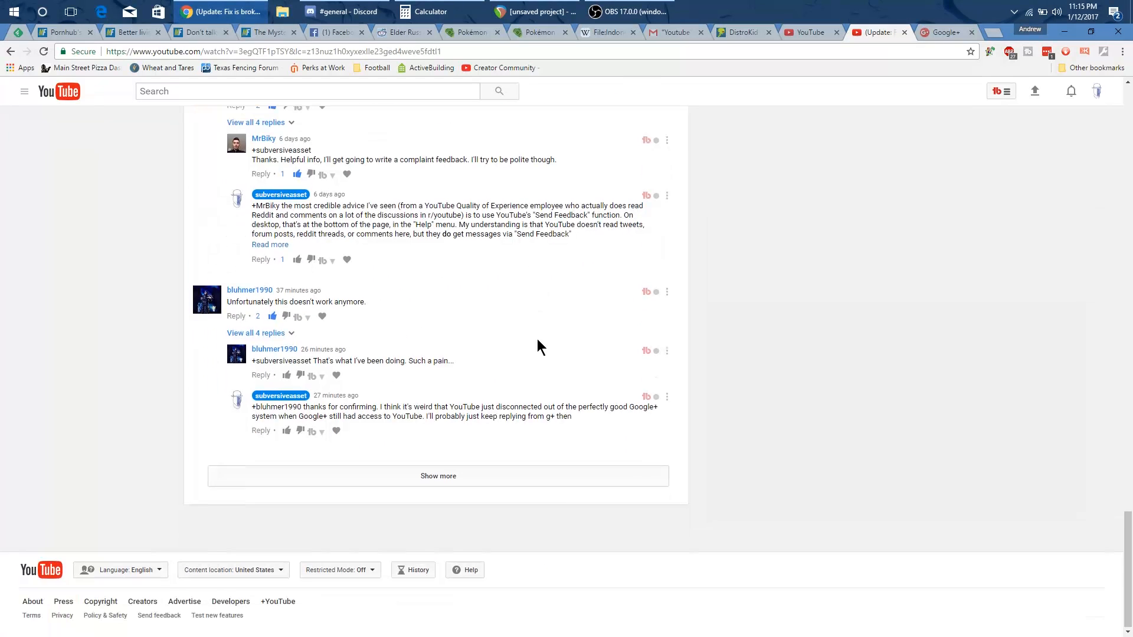
pyautogui.click(470, 576)
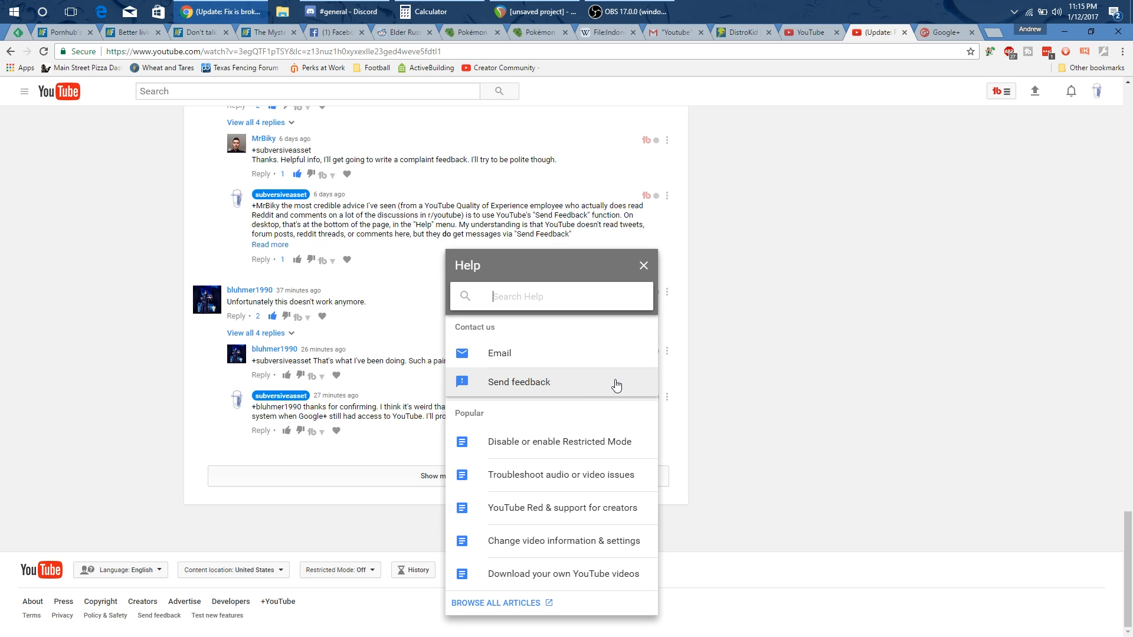
# Check the YouTube notifications list, switch to Google+ to compare its notifications, and view which account is active there
pyautogui.click(1068, 94)
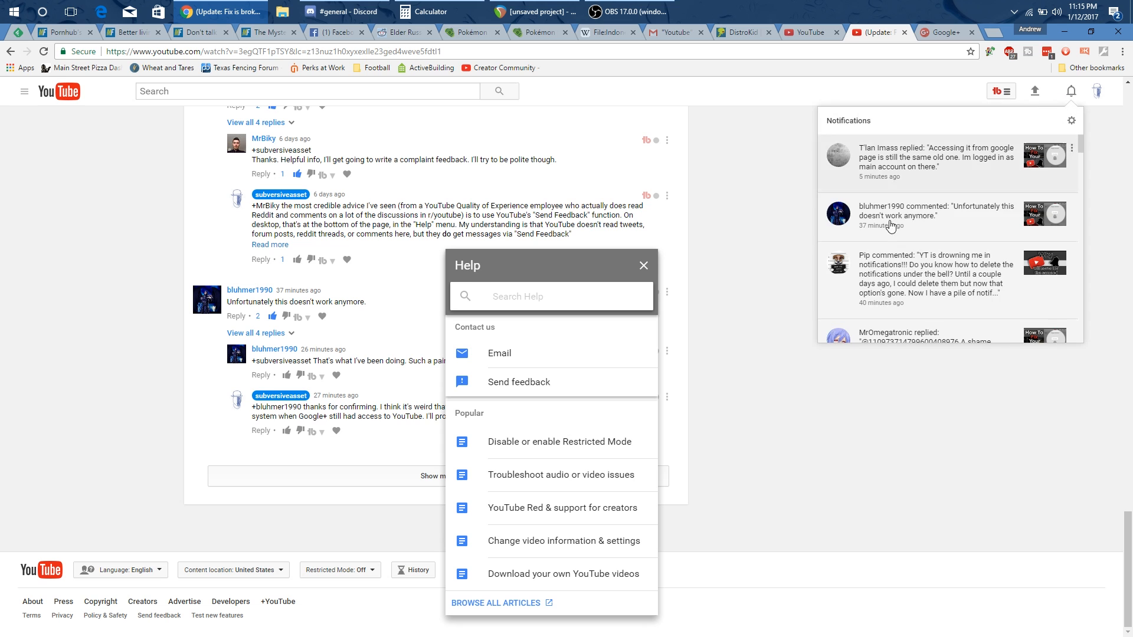
pyautogui.click(928, 29)
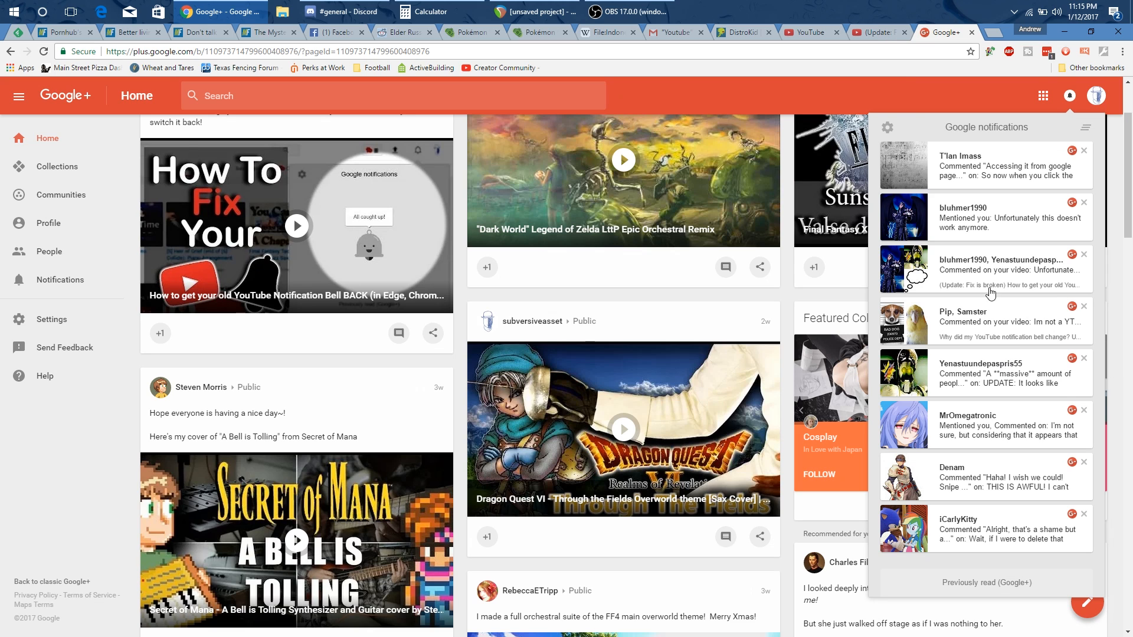
pyautogui.click(1096, 99)
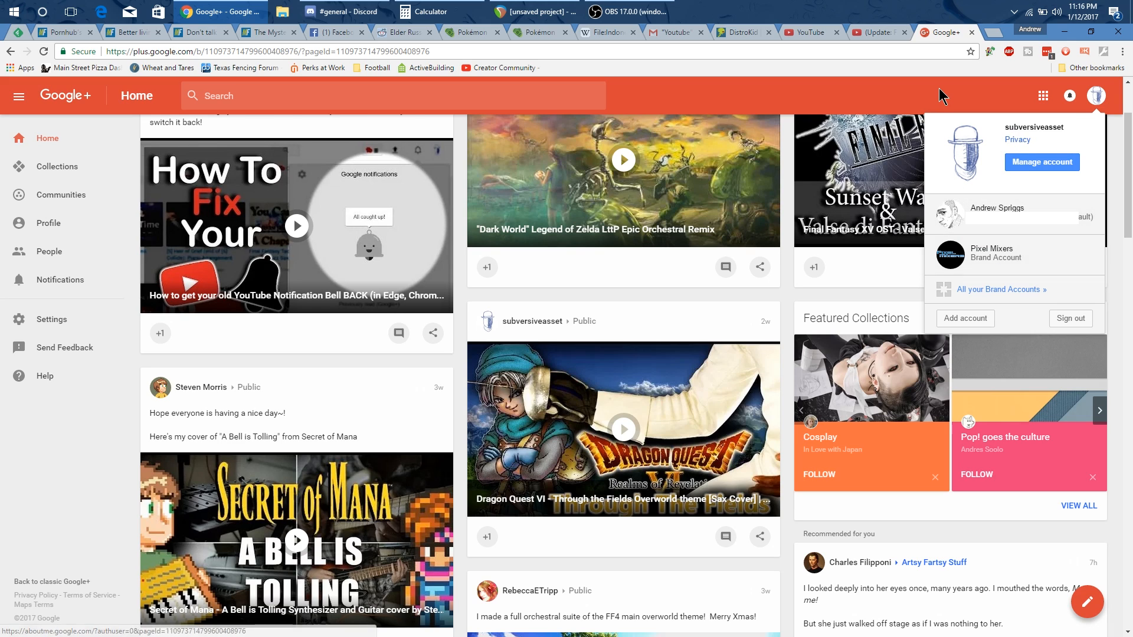
pyautogui.scroll(2, 939, 88)
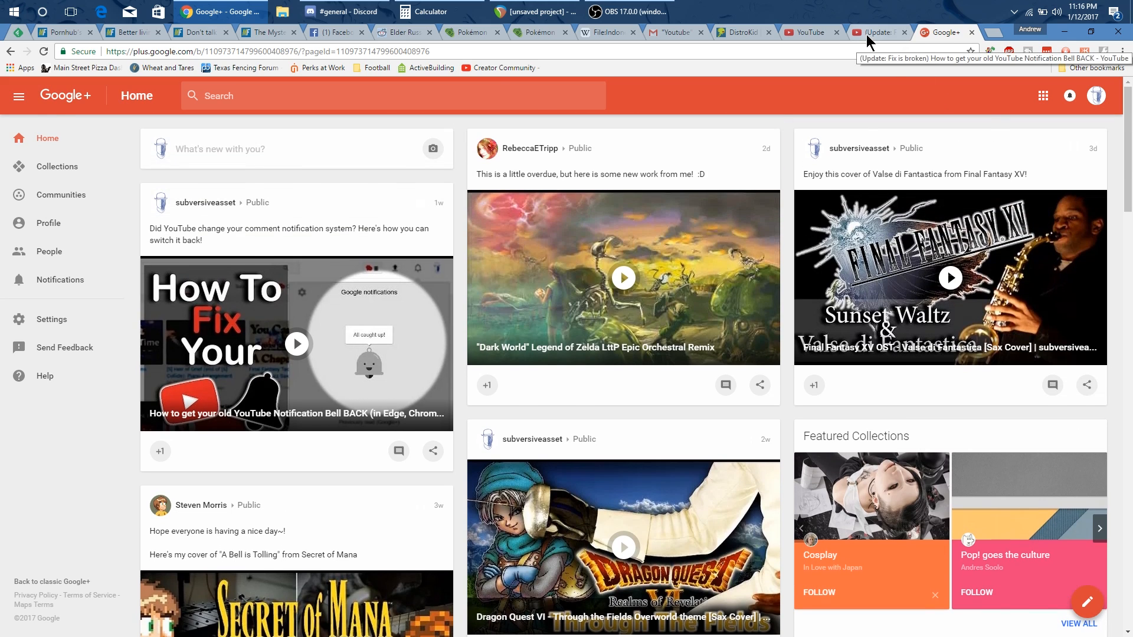